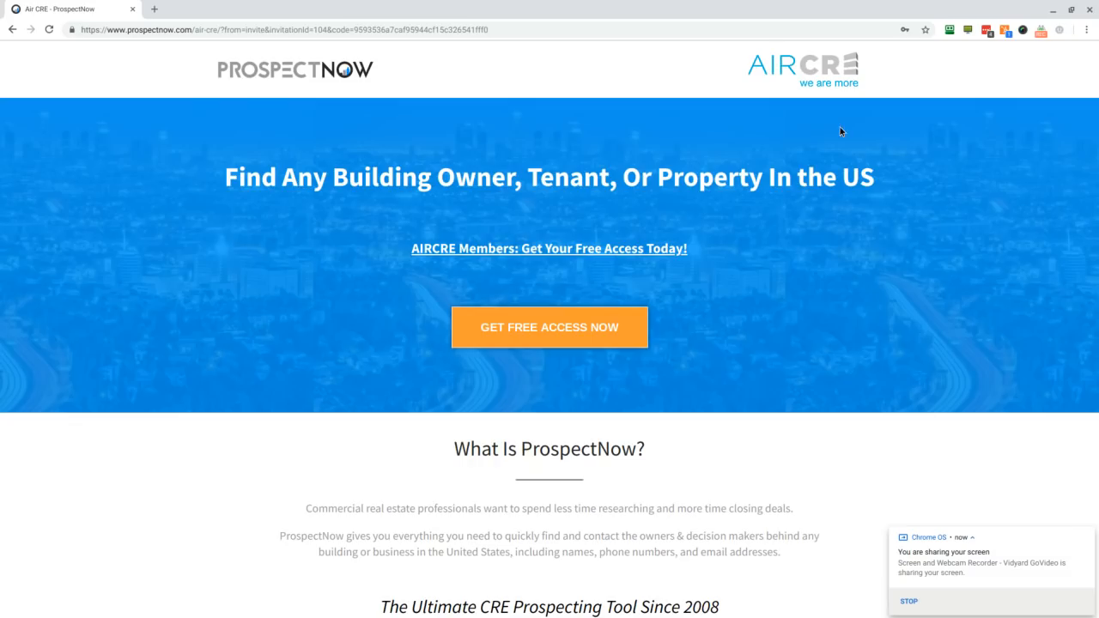
{"action": "double_click", "coordinate": [714, 177]}
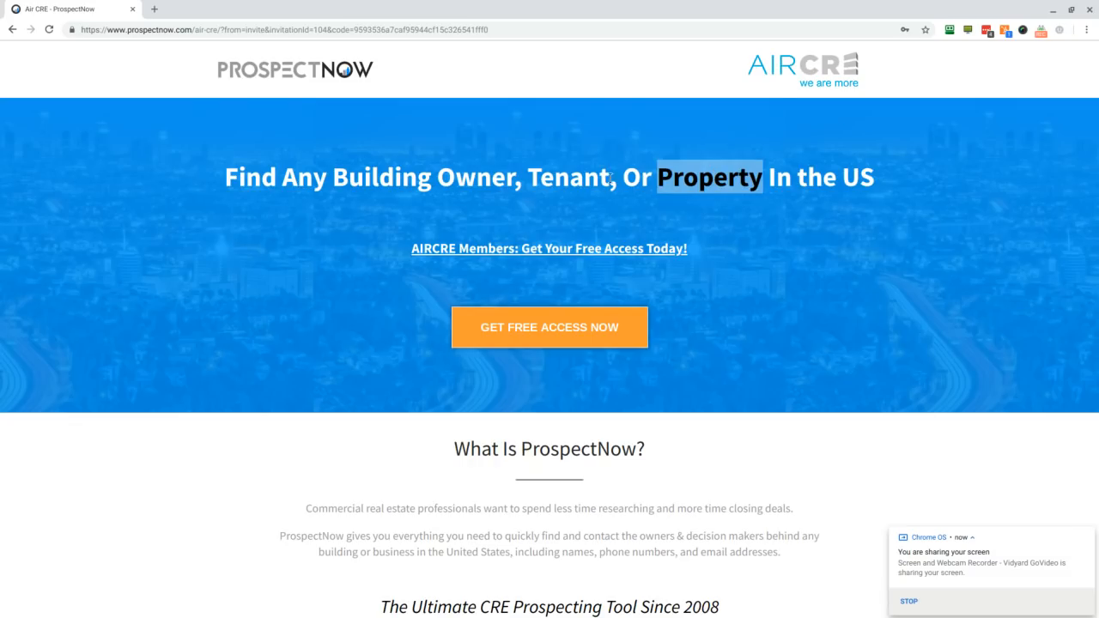
{"action": "left_click", "coordinate": [577, 183]}
{"action": "double_click", "coordinate": [575, 181]}
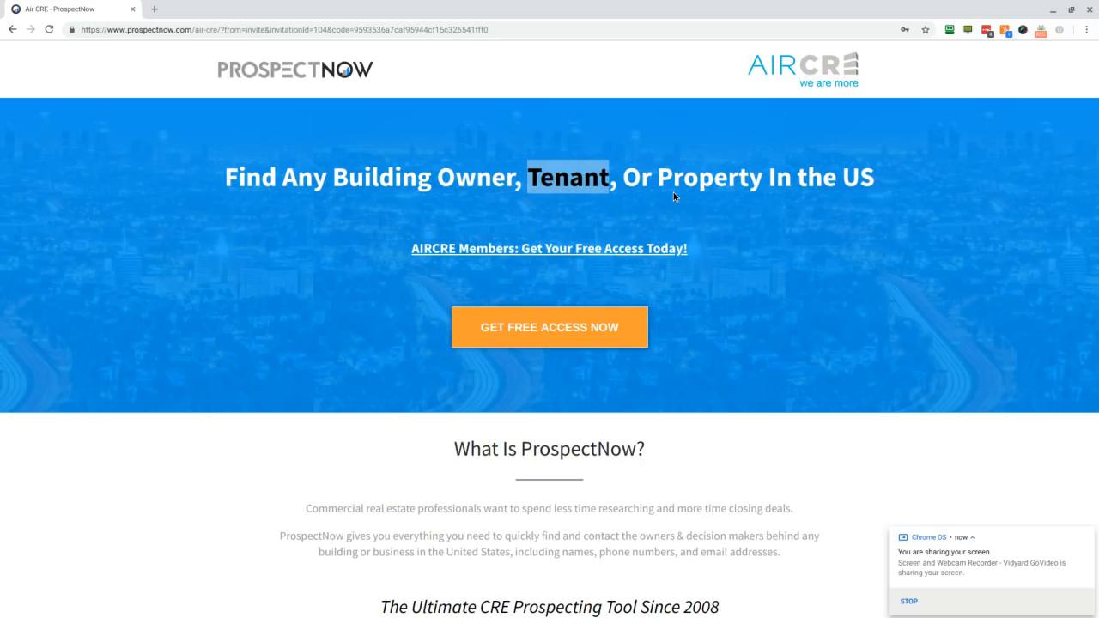
{"action": "left_click", "coordinate": [725, 308]}
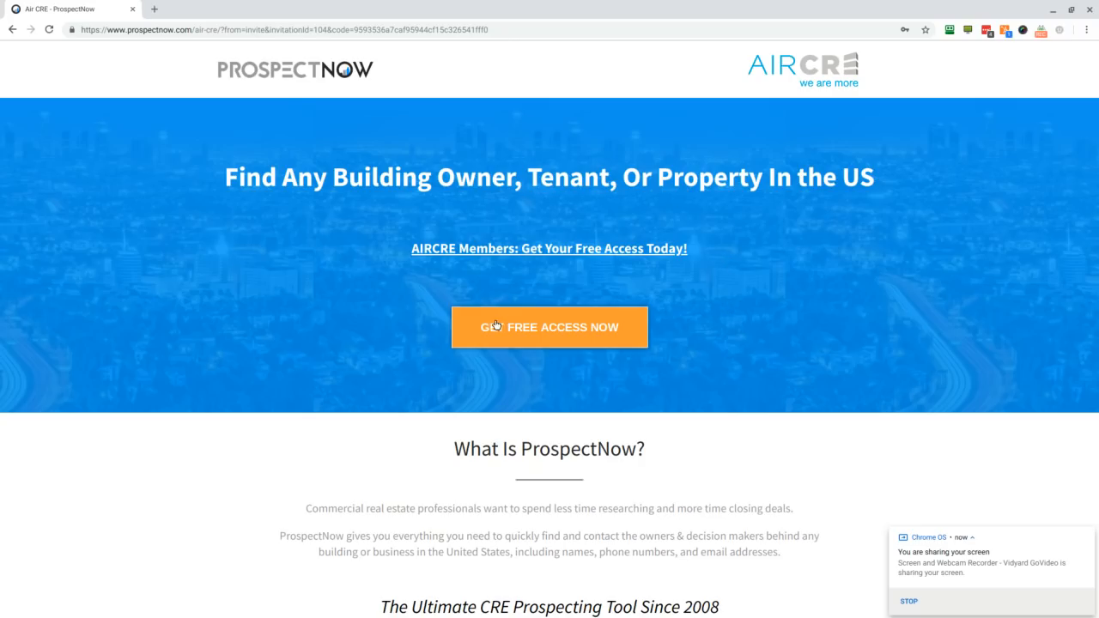
Step: Open the AIRCRE member free-access form, submit the account details to create the account, and decline saving the login
{"action": "left_click", "coordinate": [549, 328]}
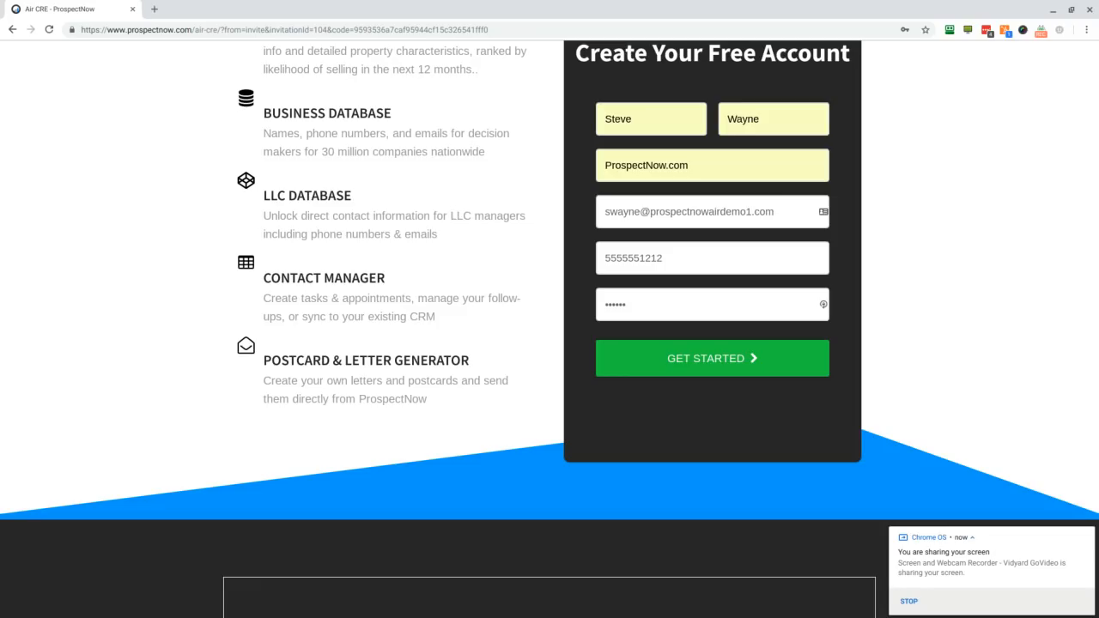
{"action": "left_click", "coordinate": [709, 367]}
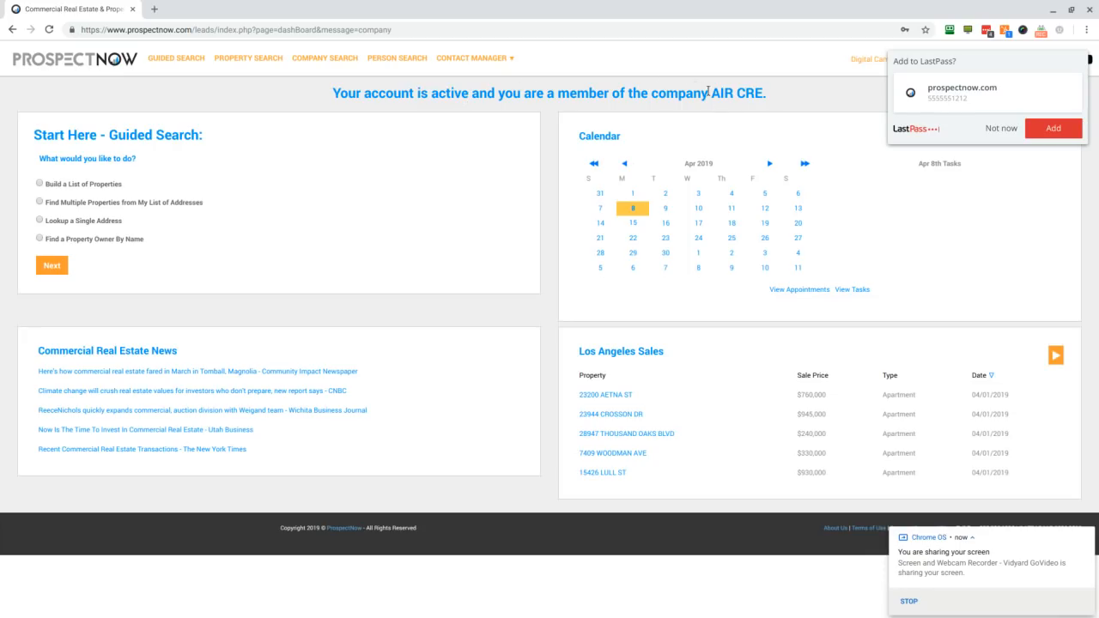
{"action": "left_click", "coordinate": [1002, 131]}
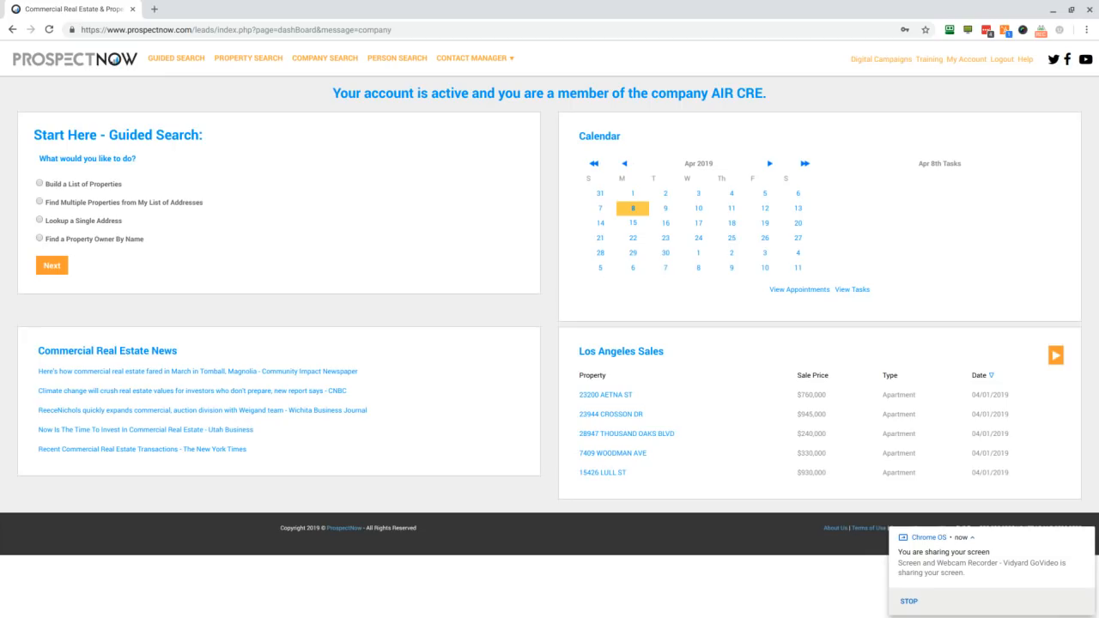
Step: Start a guided search that builds a list of properties, using the shortcuts for Finding Potential Sellers
{"action": "left_click", "coordinate": [40, 185]}
{"action": "left_click", "coordinate": [49, 266]}
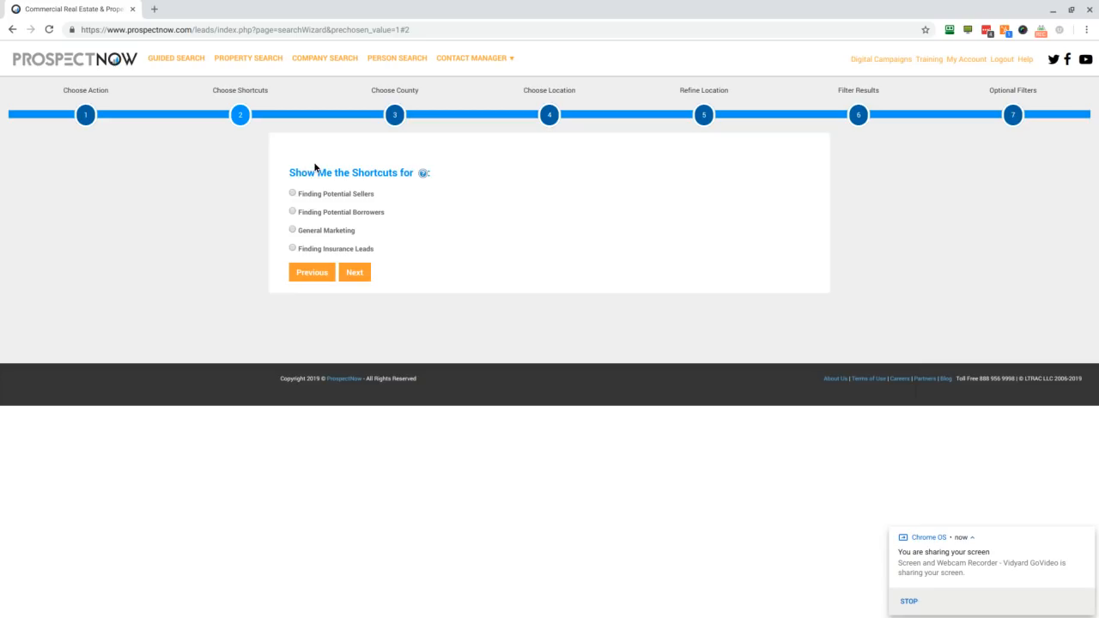
{"action": "left_click", "coordinate": [292, 193]}
{"action": "left_click", "coordinate": [349, 277]}
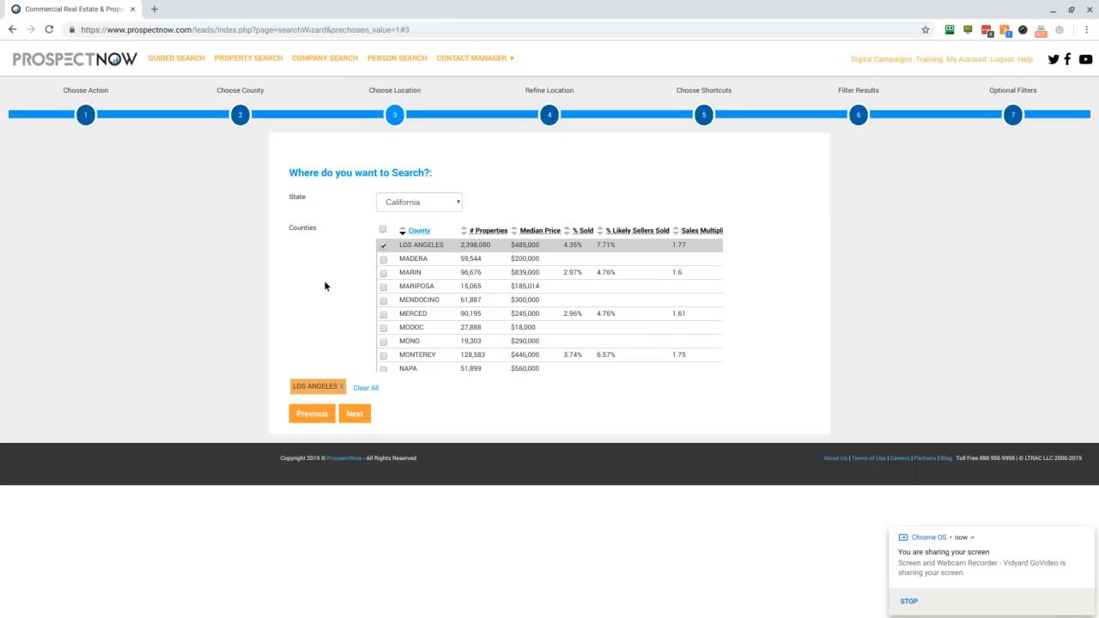
Step: Set the search county to Orange, California, remove Los Angeles from the selection, and continue
{"action": "scroll", "coordinate": [435, 289], "scroll_direction": "down", "scroll_amount": 3}
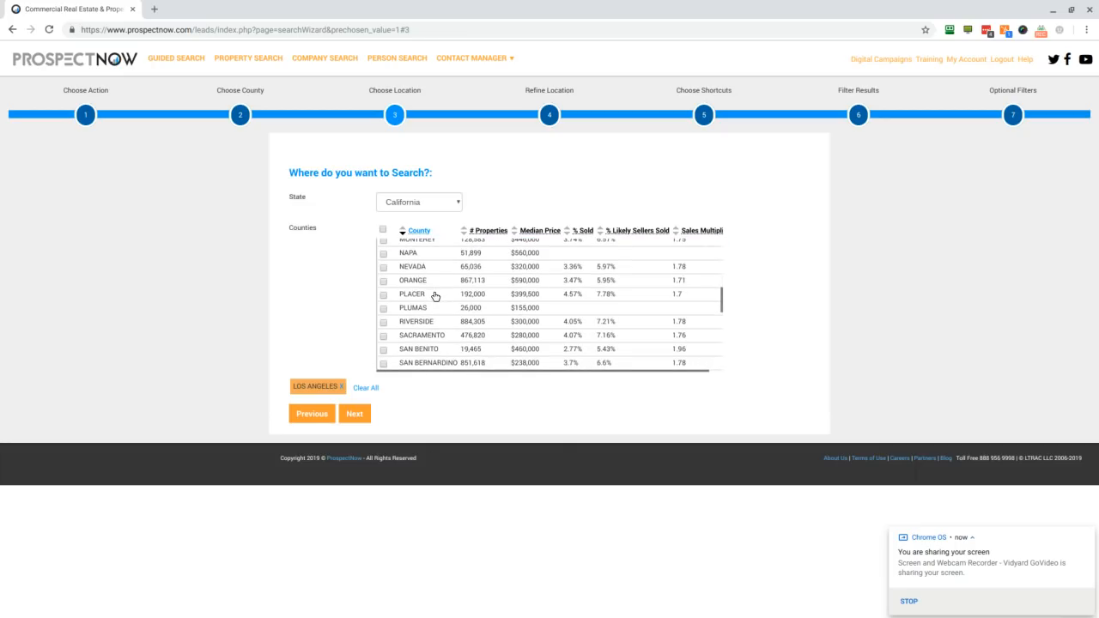
{"action": "left_click", "coordinate": [383, 281]}
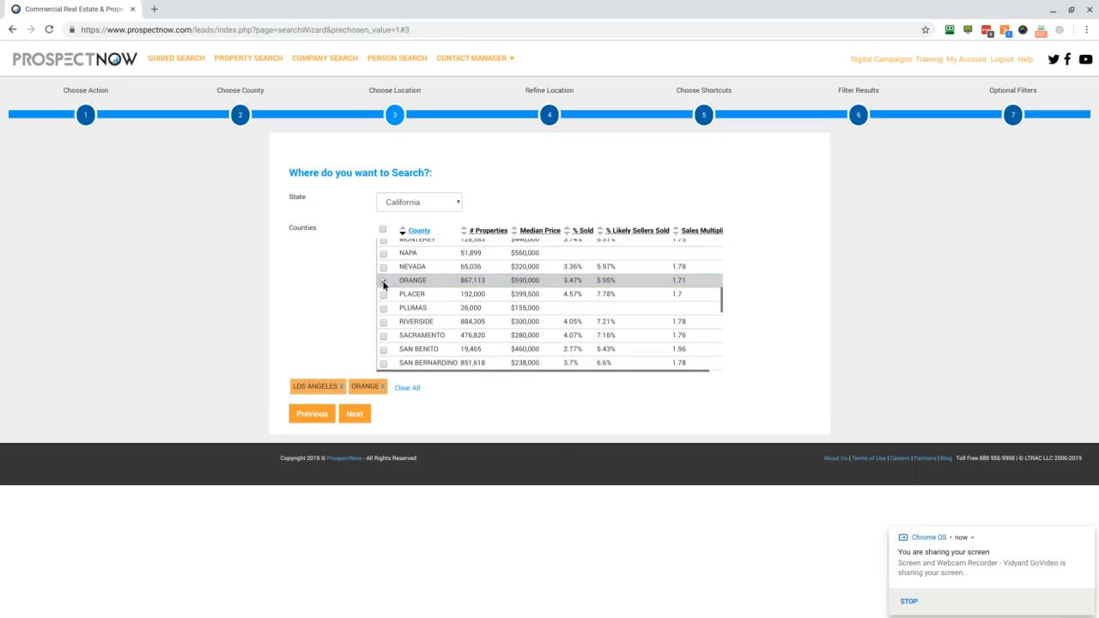
{"action": "left_click", "coordinate": [341, 386]}
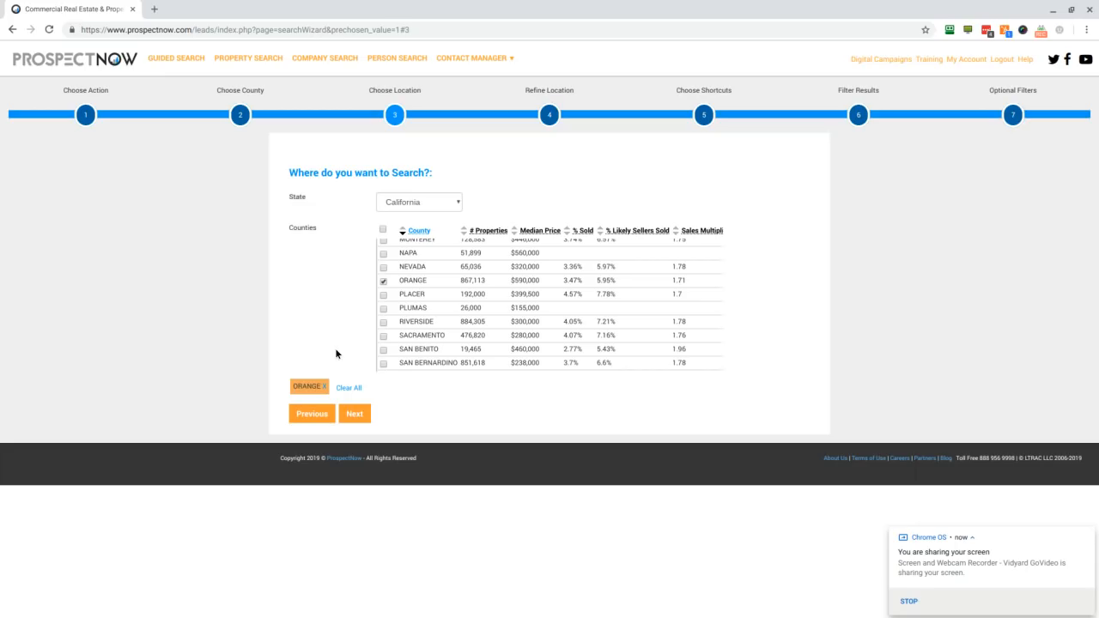
{"action": "left_click", "coordinate": [354, 415]}
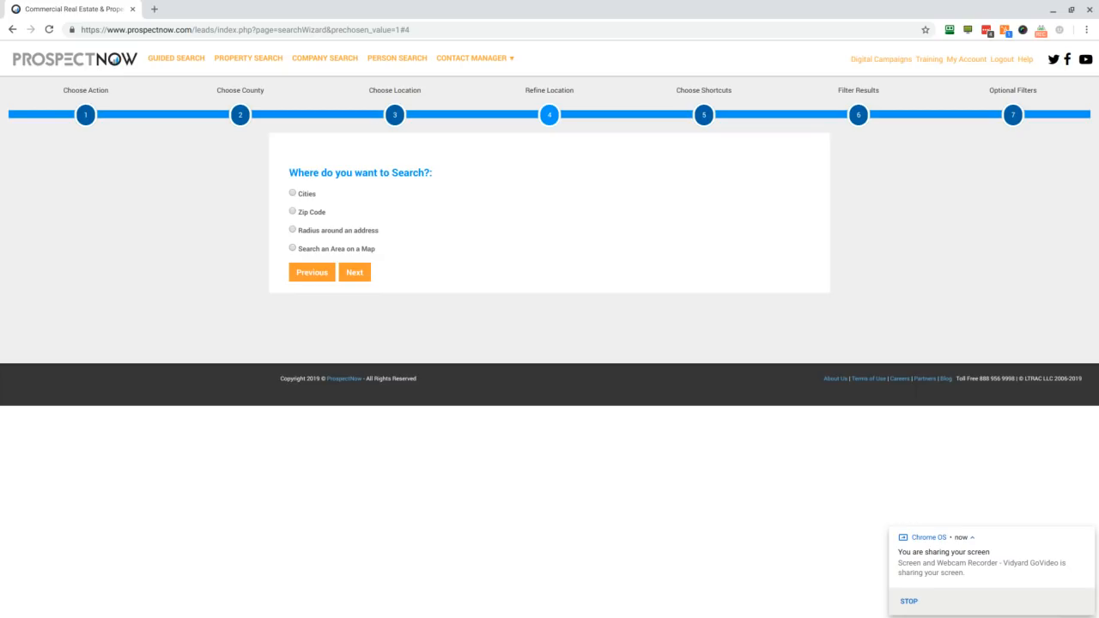
Step: Refine the location by Cities and continue with All Cities selected
{"action": "left_click", "coordinate": [292, 195]}
{"action": "left_click", "coordinate": [355, 274]}
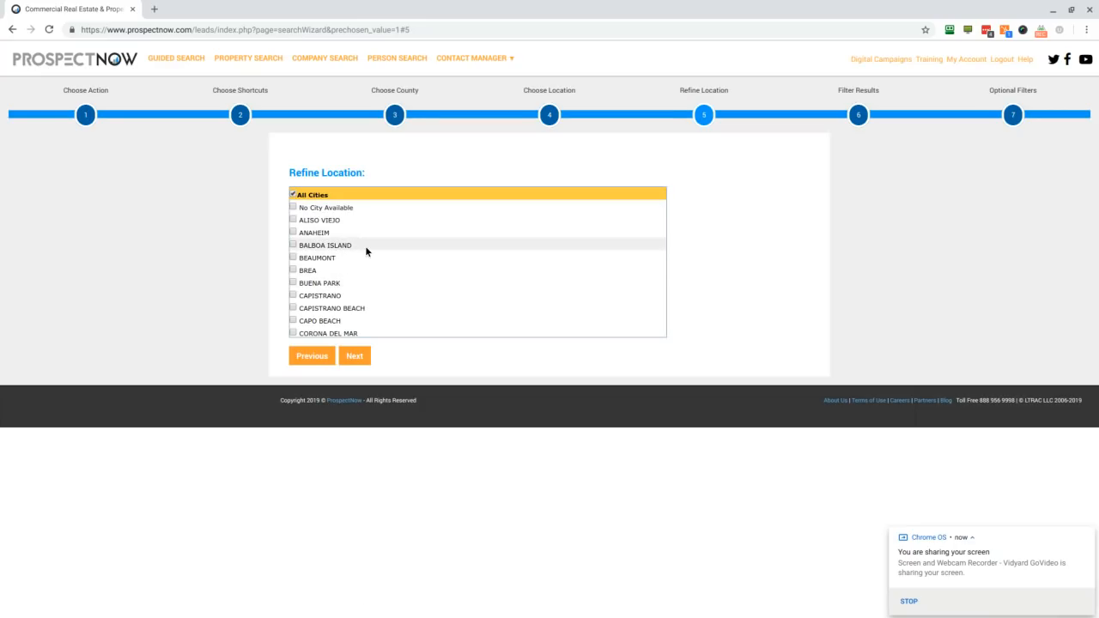
{"action": "left_click", "coordinate": [355, 357]}
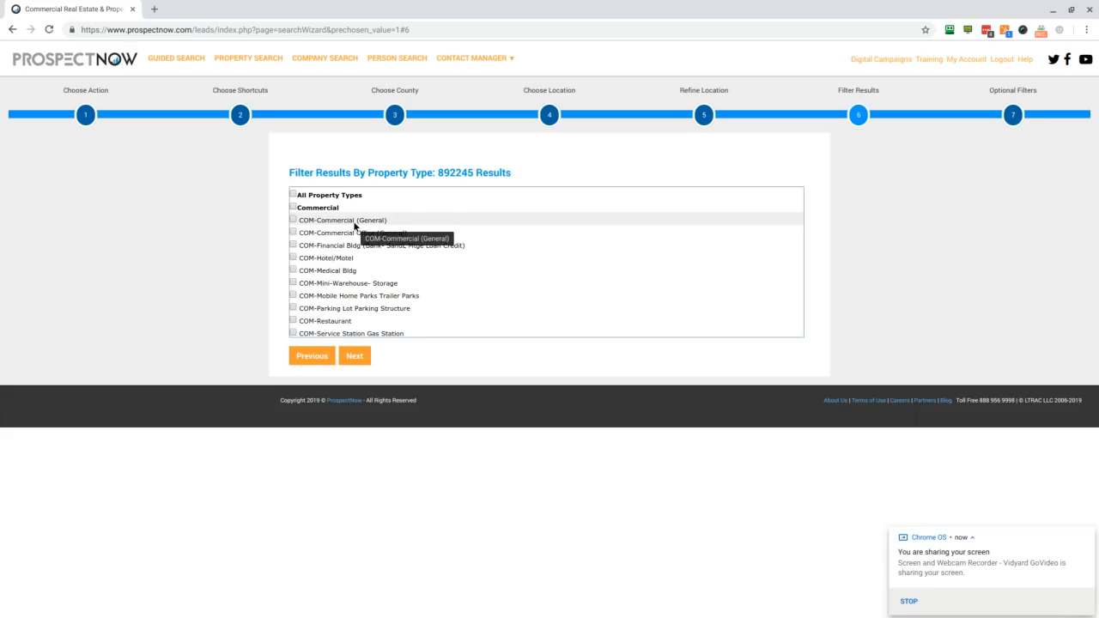
Step: Filter the property types to all Industrial types, COM-Commercial Office (General) and COM-Medical Bldg, and continue to the optional filters
{"action": "scroll", "coordinate": [350, 227], "scroll_direction": "down", "scroll_amount": 3}
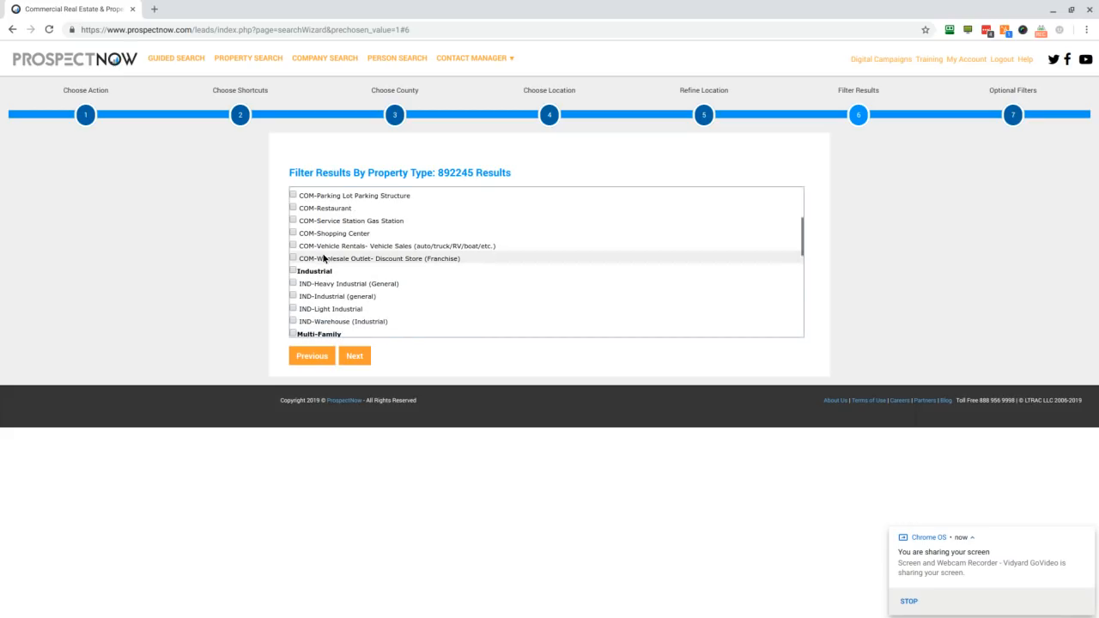
{"action": "left_click", "coordinate": [314, 272]}
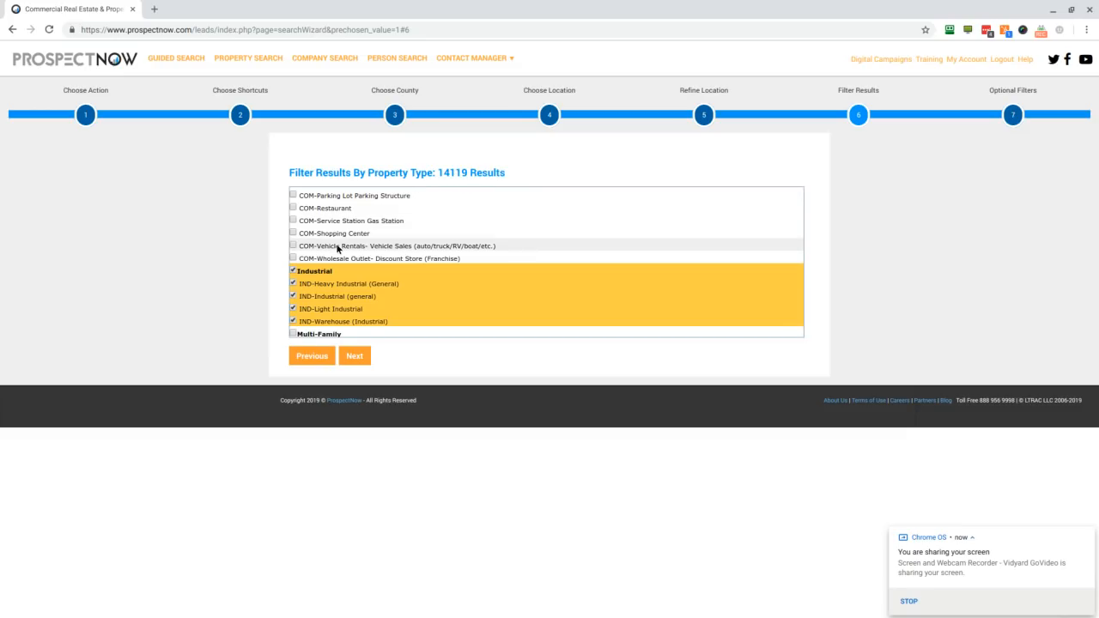
{"action": "scroll", "coordinate": [335, 244], "scroll_direction": "up", "scroll_amount": 3}
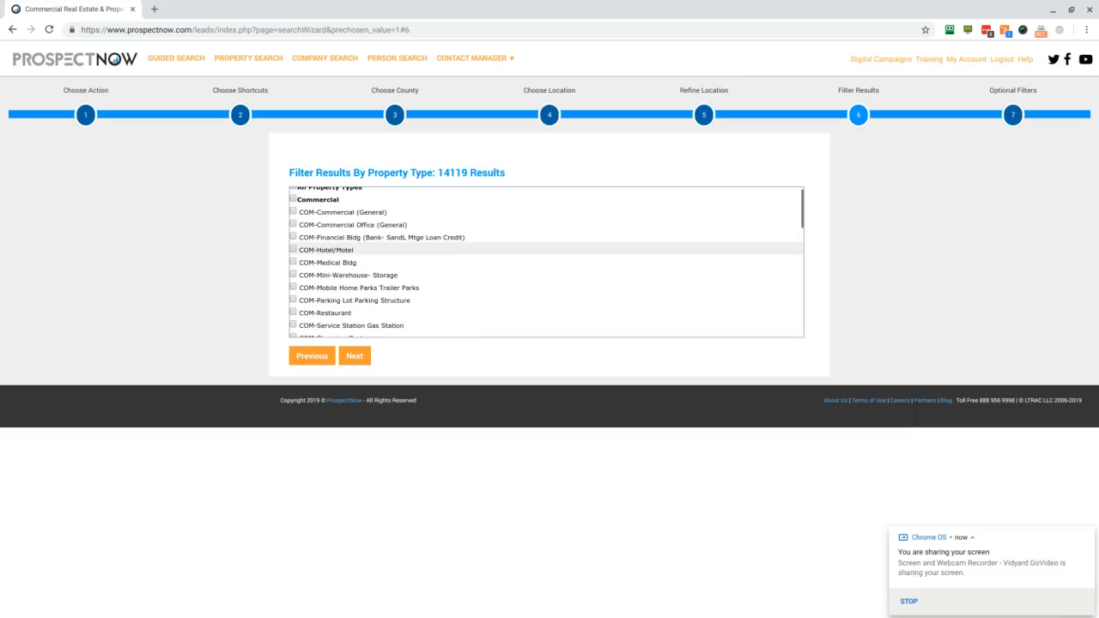
{"action": "left_click", "coordinate": [333, 226]}
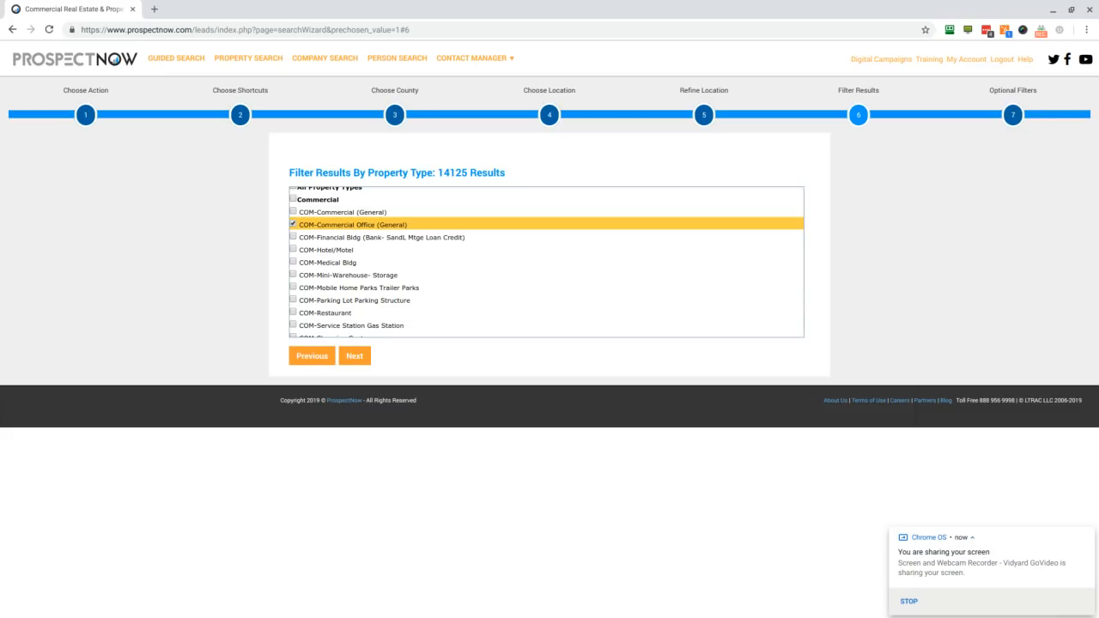
{"action": "left_click", "coordinate": [320, 265]}
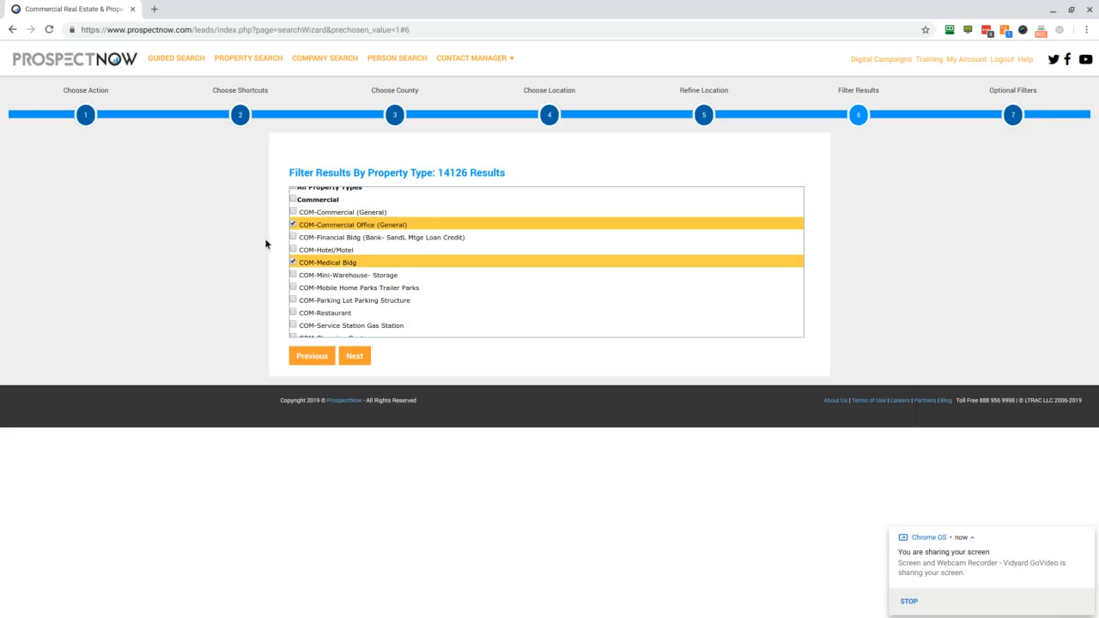
{"action": "scroll", "coordinate": [403, 270], "scroll_direction": "down", "scroll_amount": 1}
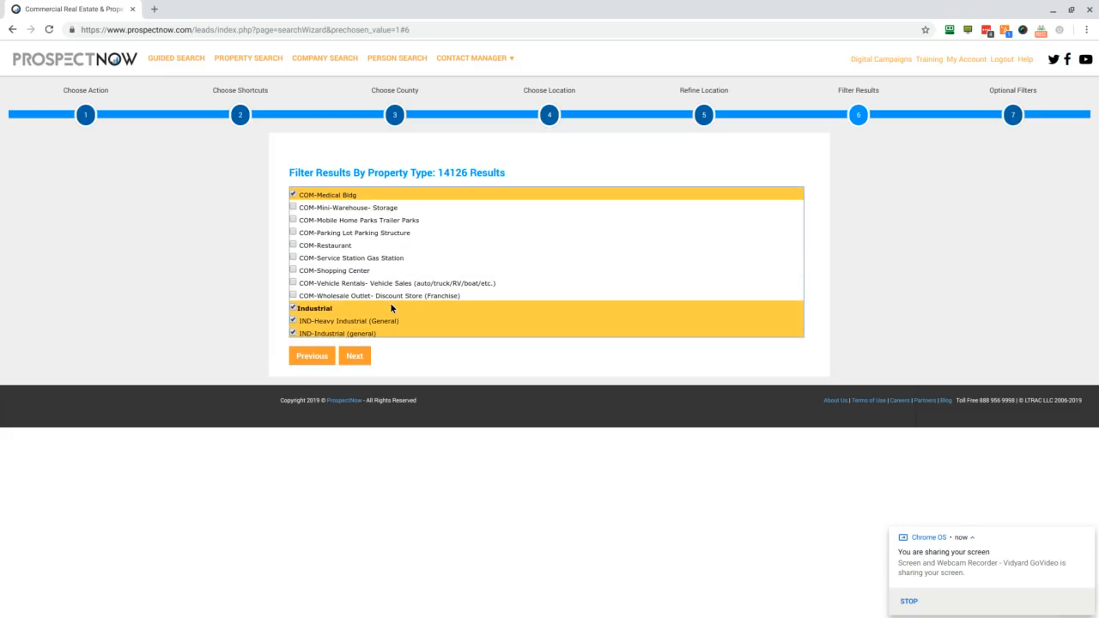
{"action": "left_click", "coordinate": [355, 359]}
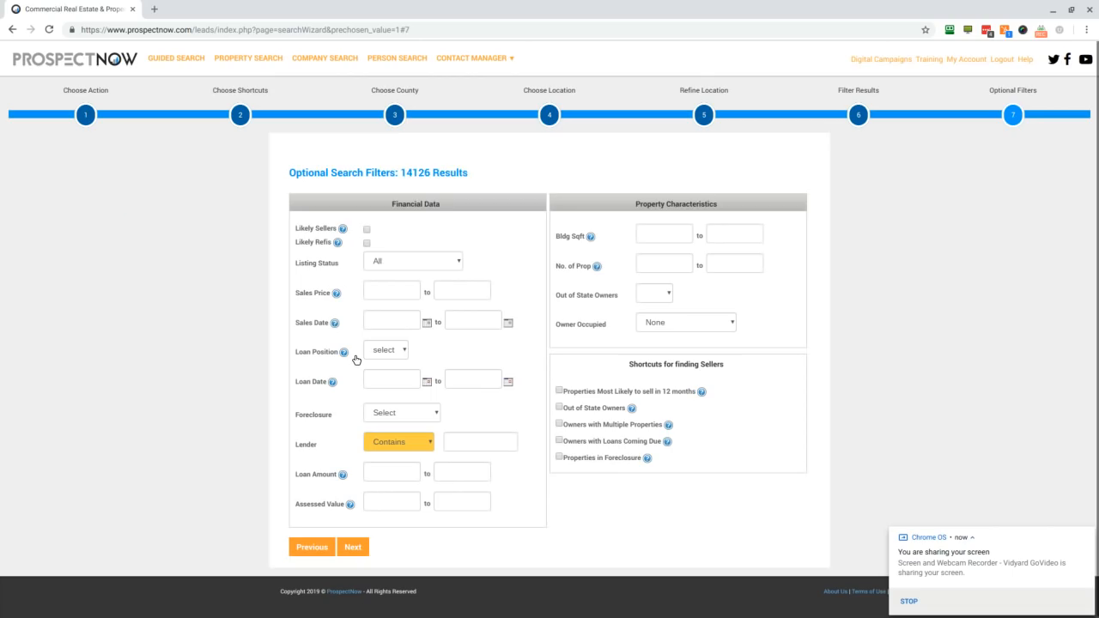
Step: Restrict the results to Likely Sellers with a building size from 2000 to 20000 sq ft
{"action": "left_click", "coordinate": [366, 230]}
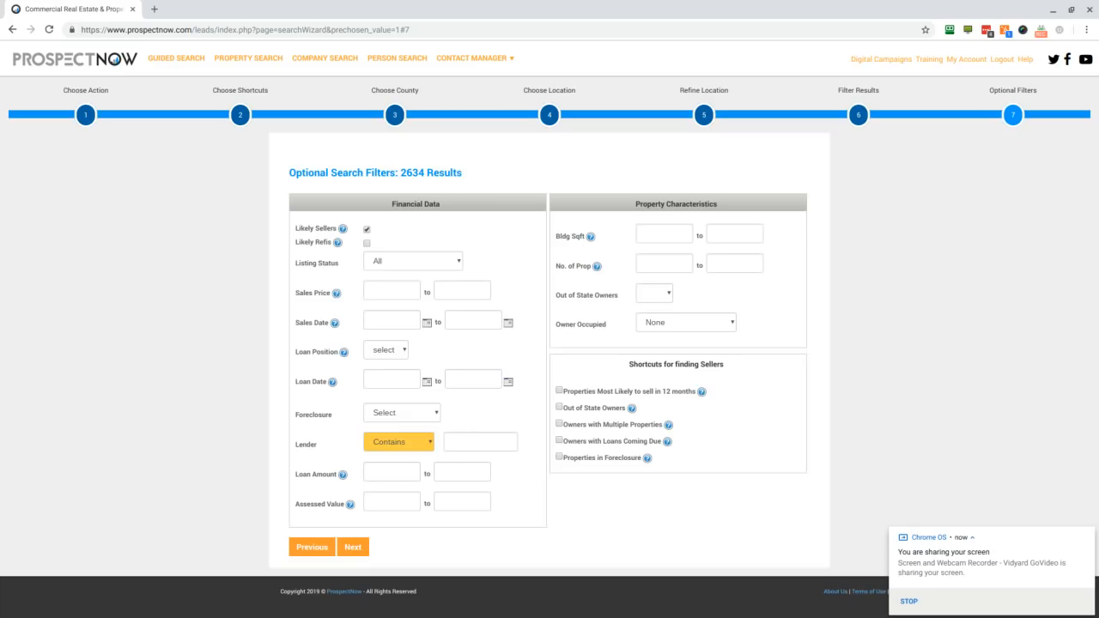
{"action": "left_click", "coordinate": [652, 230]}
{"action": "type", "text": "2000"}
{"action": "left_click", "coordinate": [715, 231]}
{"action": "type", "text": "20000"}
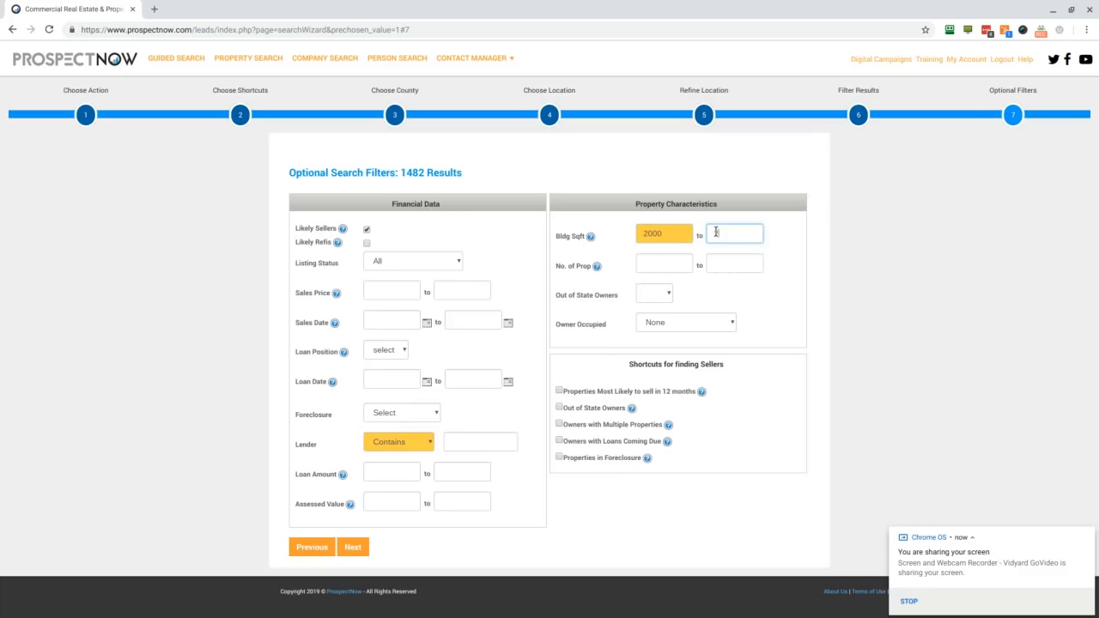
Step: Limit the number of properties to a maximum of 2, leaving the minimum empty
{"action": "left_click", "coordinate": [675, 268]}
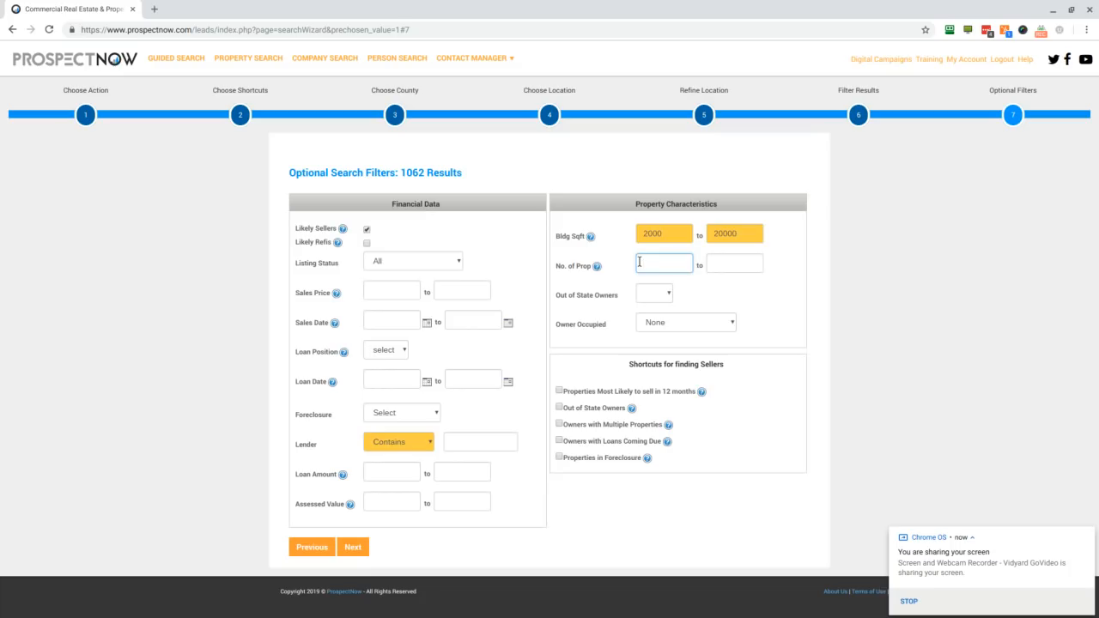
{"action": "left_click", "coordinate": [717, 265]}
{"action": "type", "text": "2"}
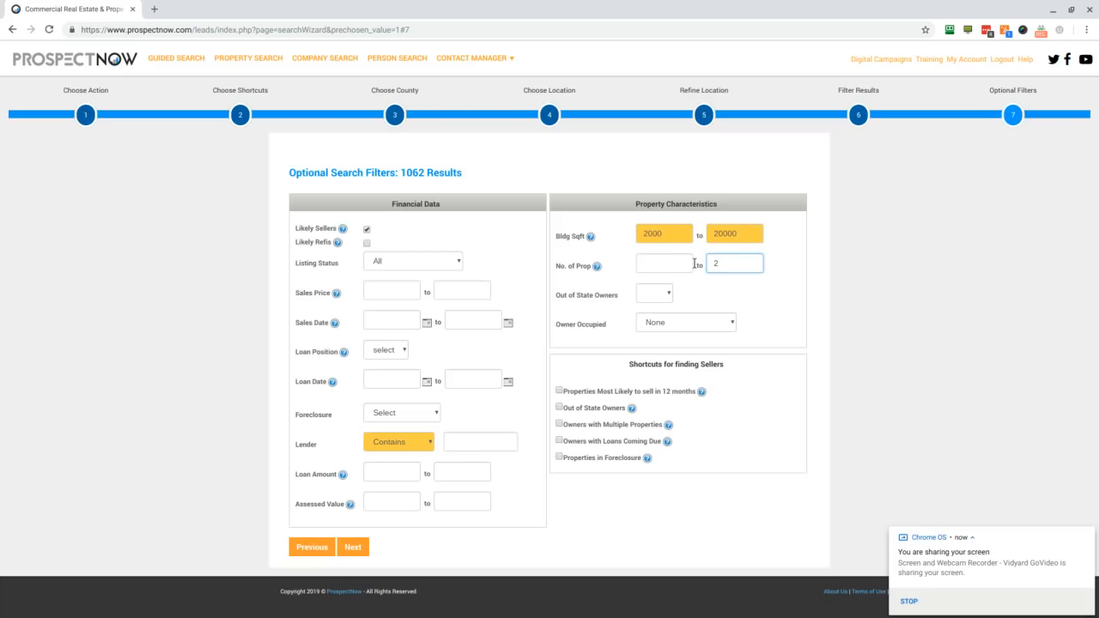
{"action": "left_click", "coordinate": [684, 263]}
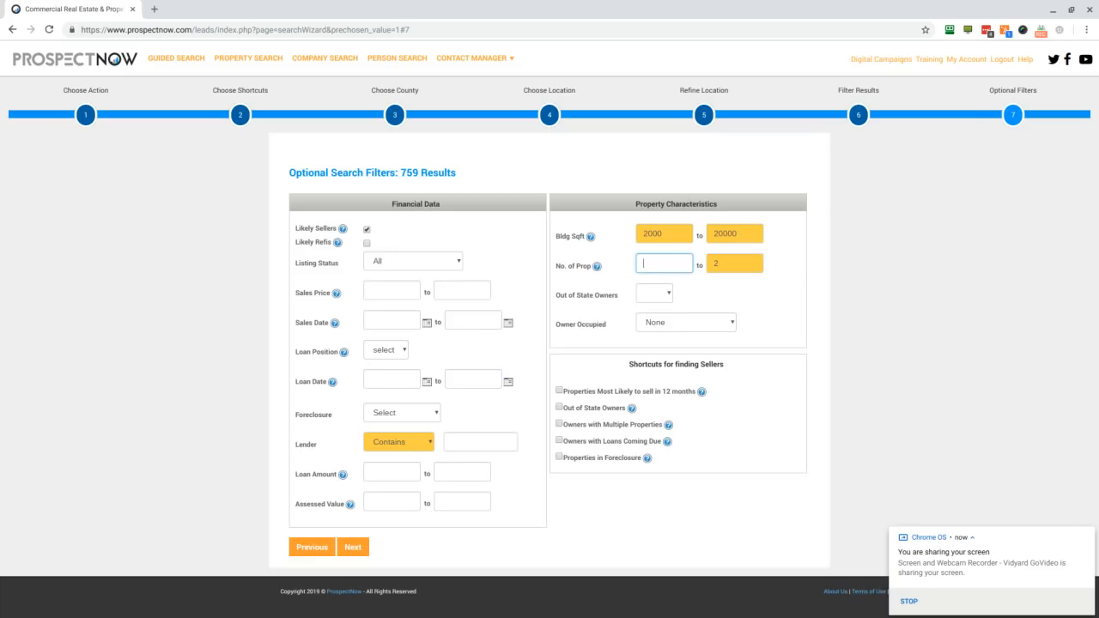
{"action": "mouse_move", "coordinate": [598, 270]}
Step: Check the Owner Occupied options, keep None, and run the search without naming or saving it
{"action": "left_click", "coordinate": [680, 321]}
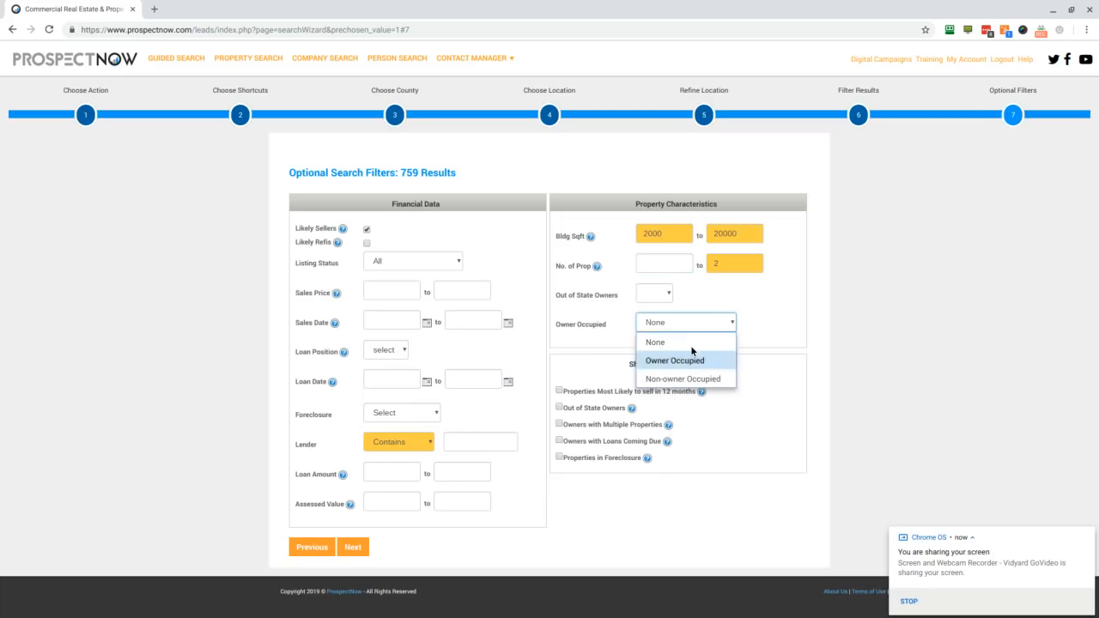
{"action": "left_click", "coordinate": [760, 304]}
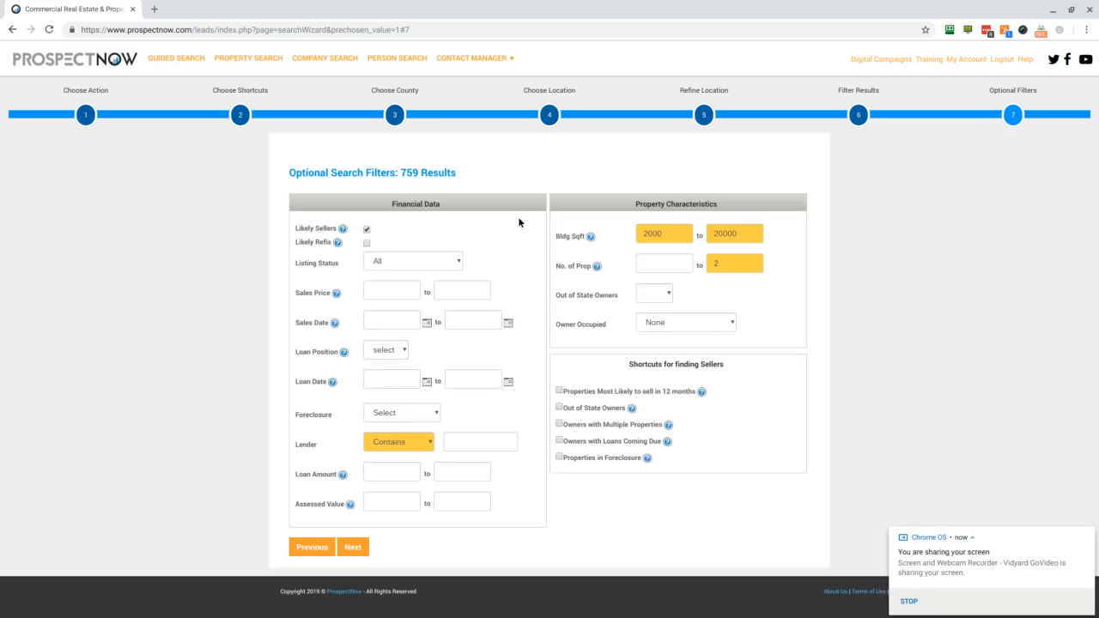
{"action": "left_click", "coordinate": [352, 547]}
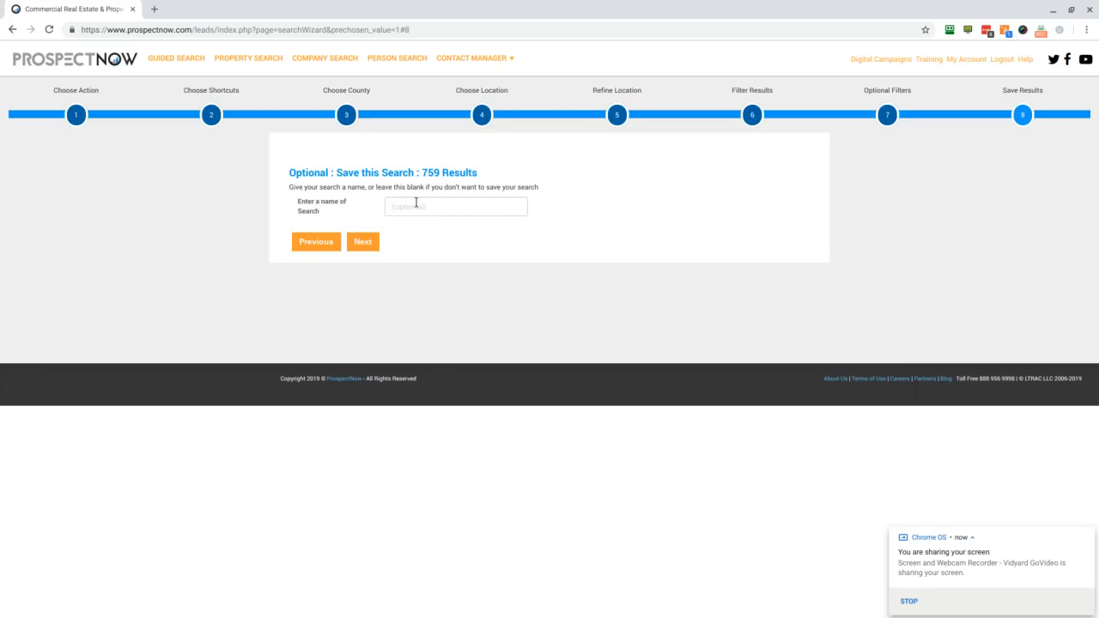
{"action": "left_click", "coordinate": [365, 241]}
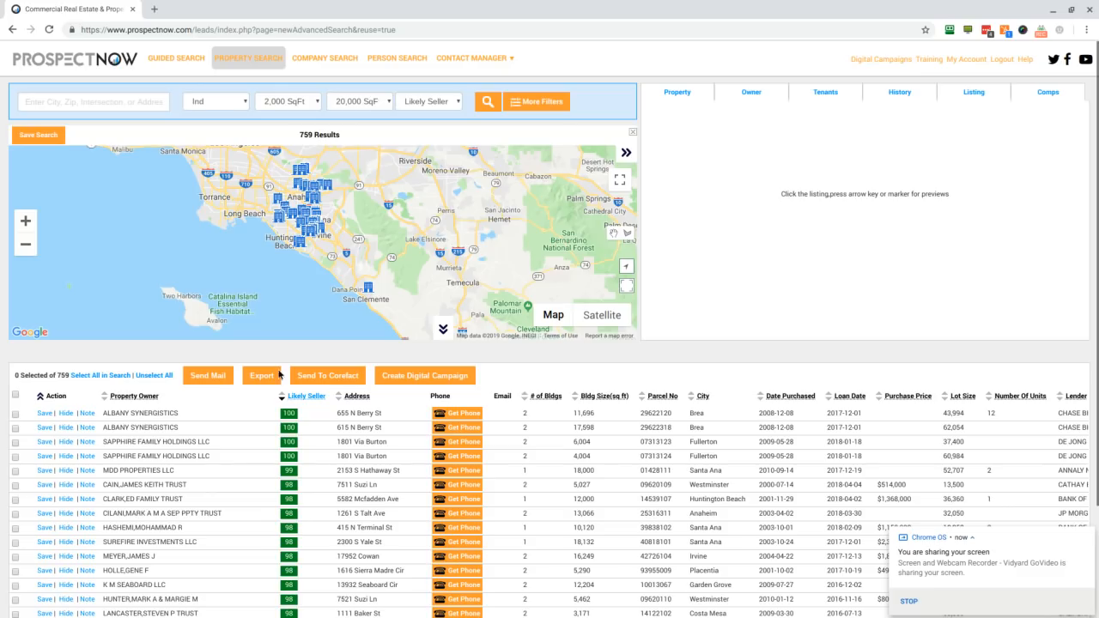
Step: Review the property and owner details of the first Sapphire Family Holdings LLC result and request the owner's phone number
{"action": "left_click", "coordinate": [170, 446]}
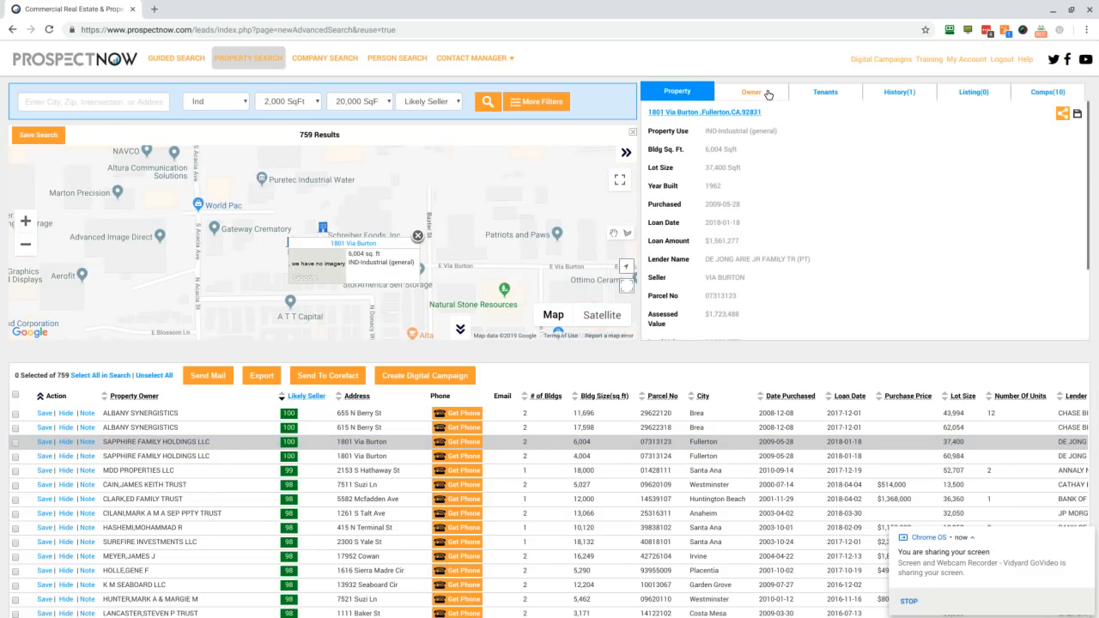
{"action": "left_click", "coordinate": [768, 91]}
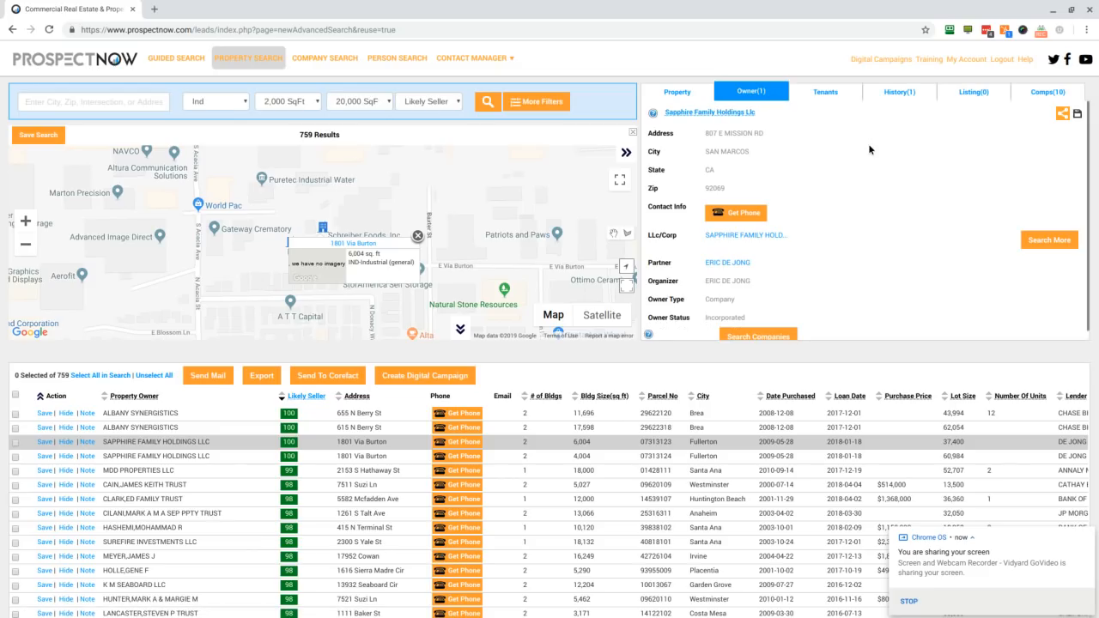
{"action": "left_click", "coordinate": [678, 93]}
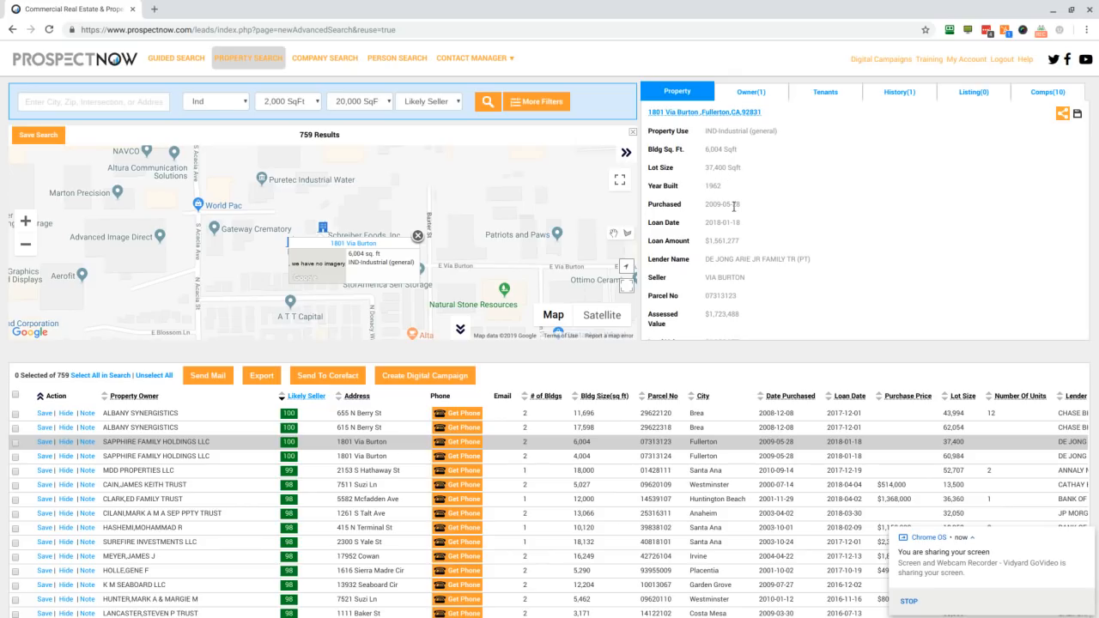
{"action": "left_click", "coordinate": [753, 99]}
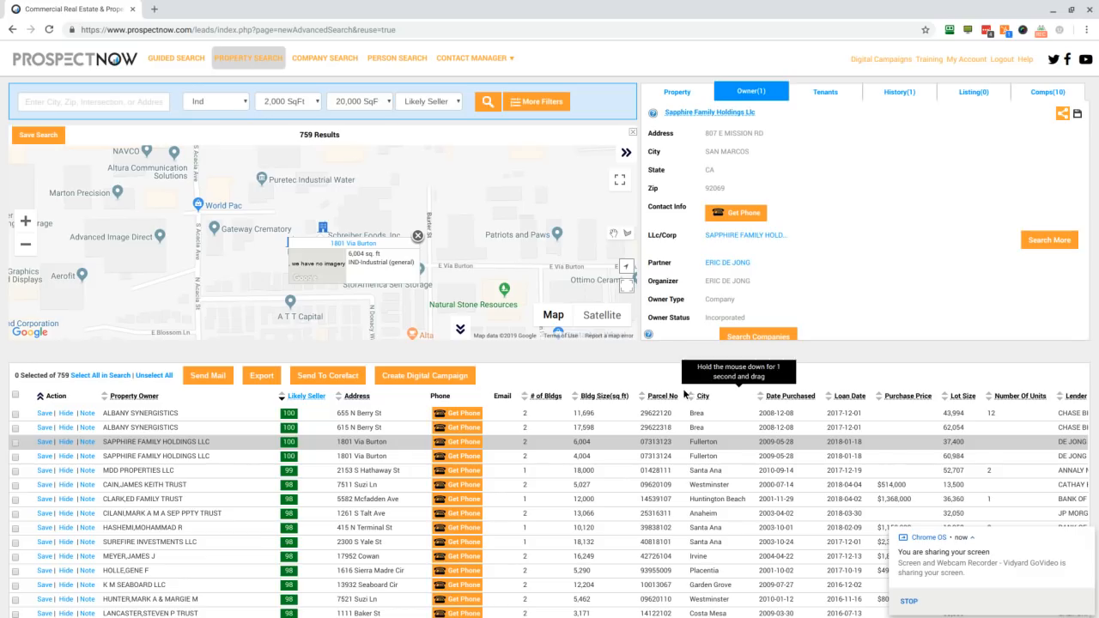
{"action": "left_click", "coordinate": [736, 214]}
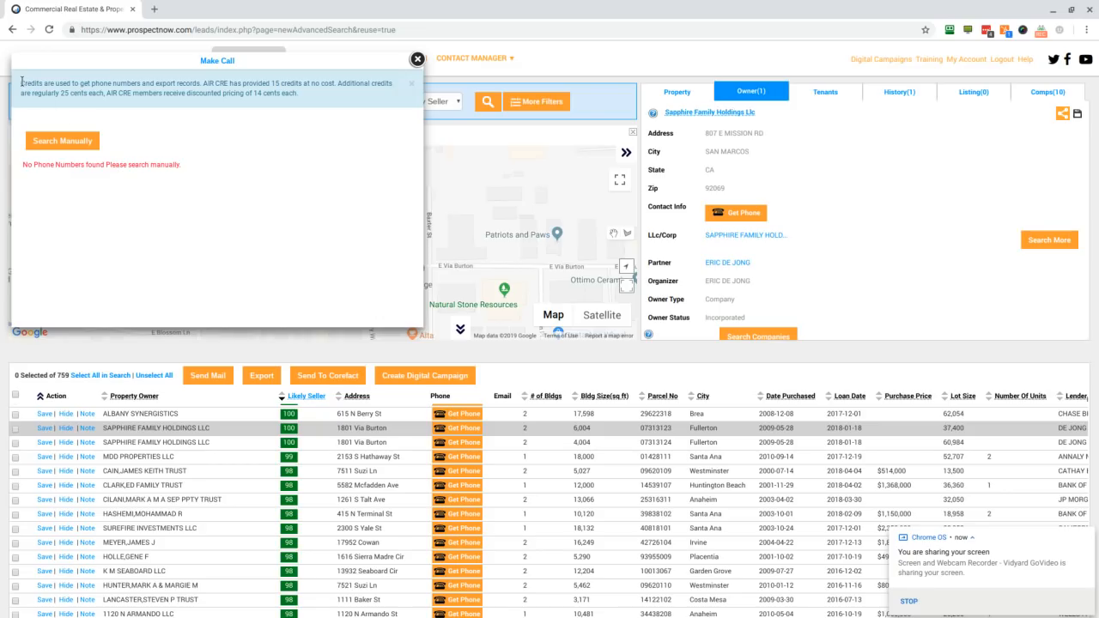
Step: Read the credit pricing note for phone lookups and close the Make Call dialog
{"action": "triple_click", "coordinate": [19, 83]}
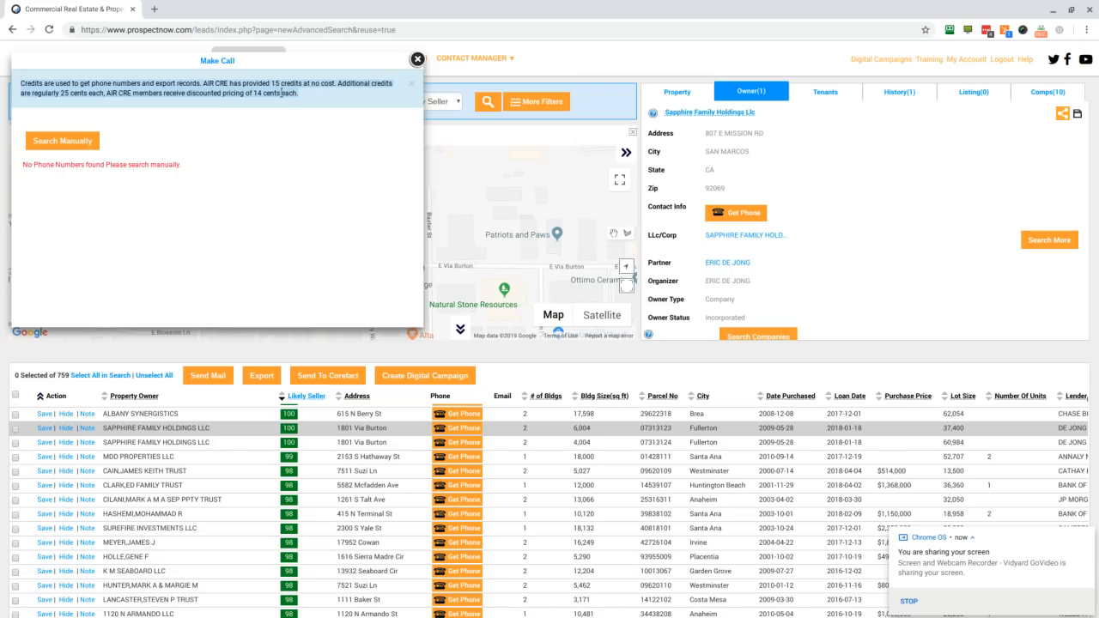
{"action": "left_click", "coordinate": [83, 86]}
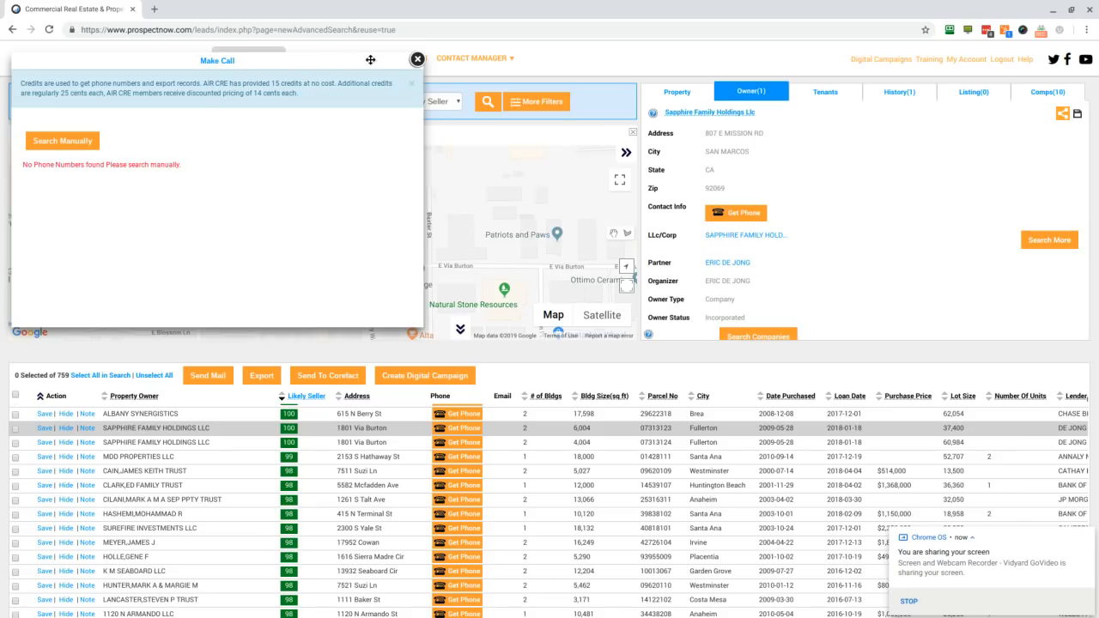
{"action": "left_click", "coordinate": [418, 60]}
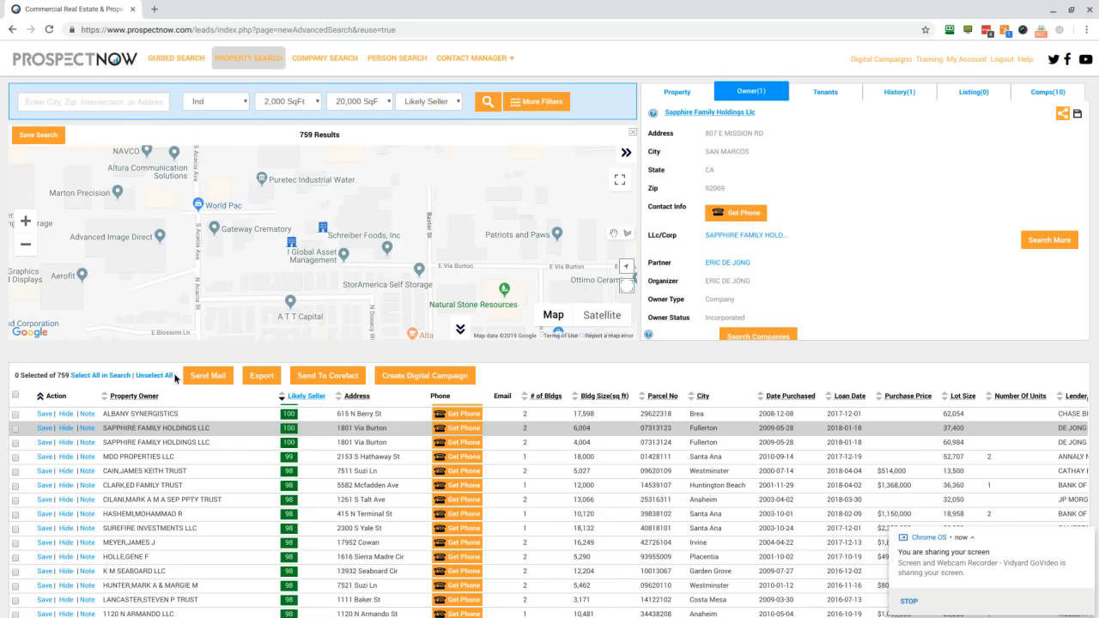
Step: Retrieve the owner's phone number for the MDD Properties LLC result, review the owner details, and close the call dialog
{"action": "left_click", "coordinate": [152, 456]}
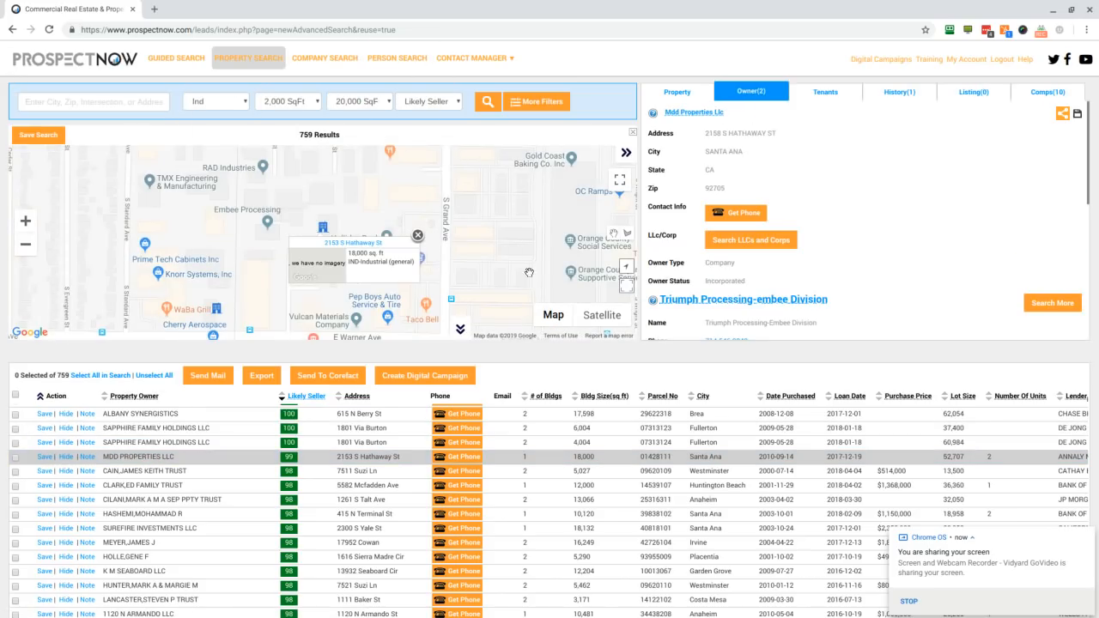
{"action": "left_click", "coordinate": [742, 213]}
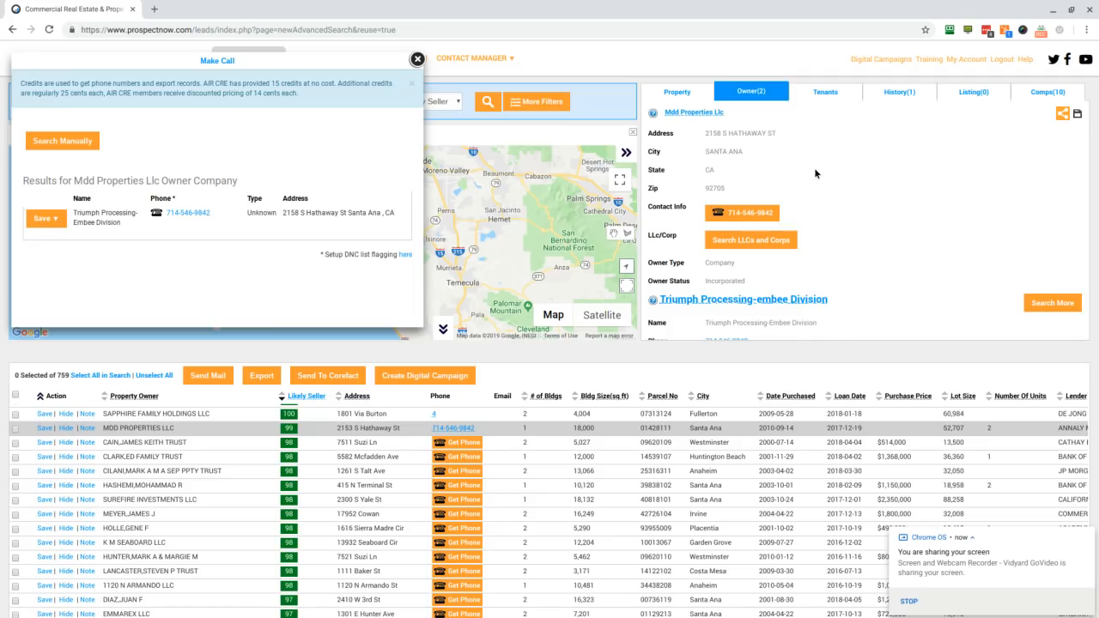
{"action": "scroll", "coordinate": [811, 169], "scroll_direction": "down", "scroll_amount": 2}
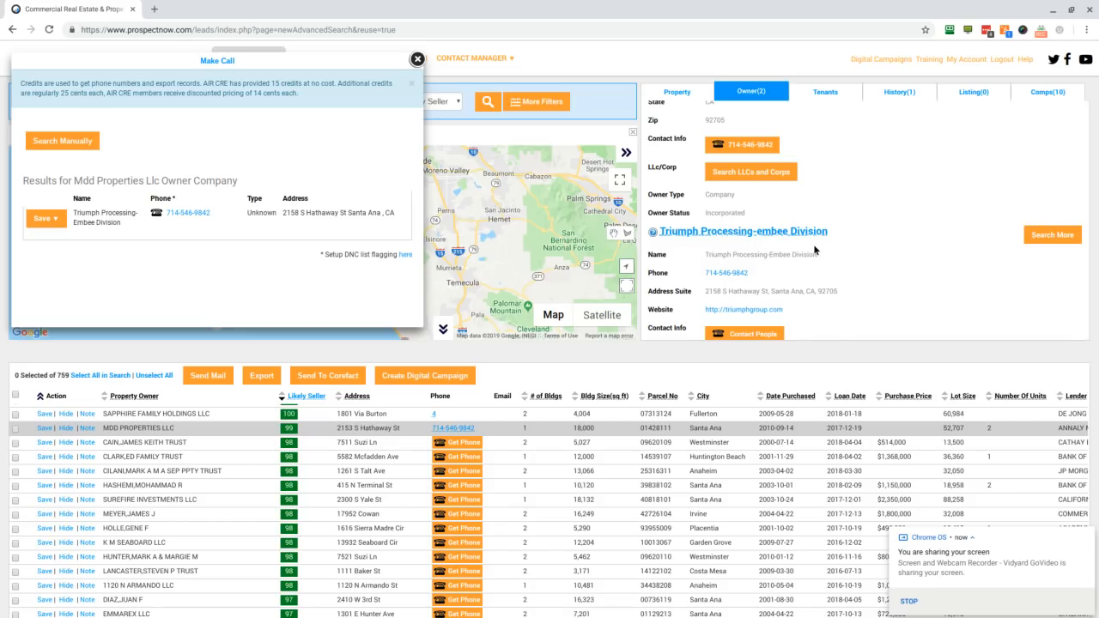
{"action": "scroll", "coordinate": [814, 249], "scroll_direction": "up", "scroll_amount": 2}
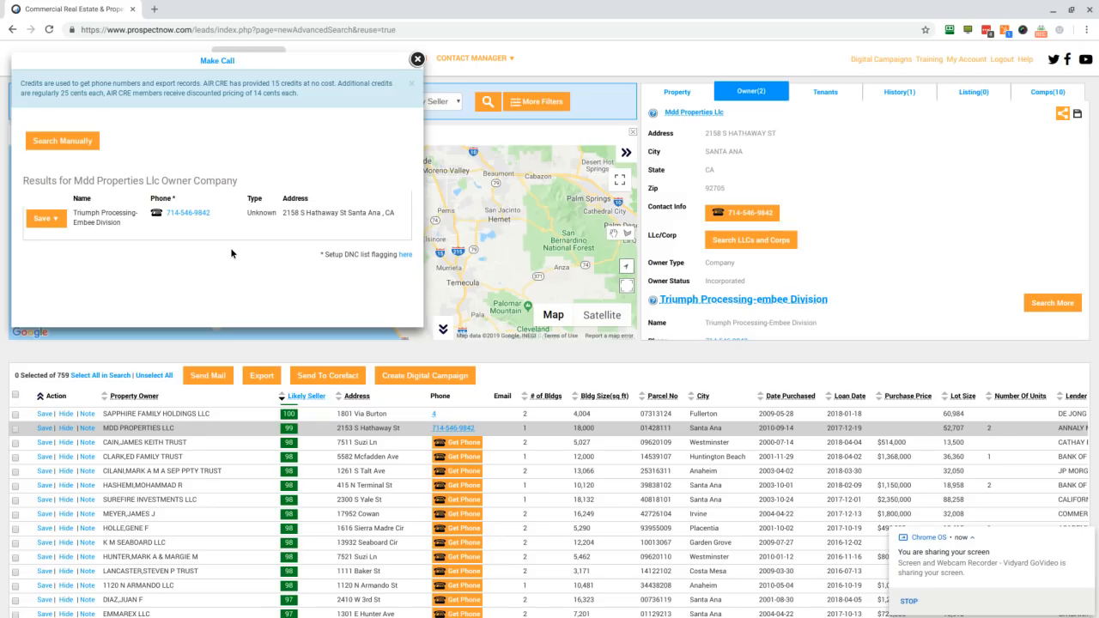
{"action": "left_click", "coordinate": [417, 60]}
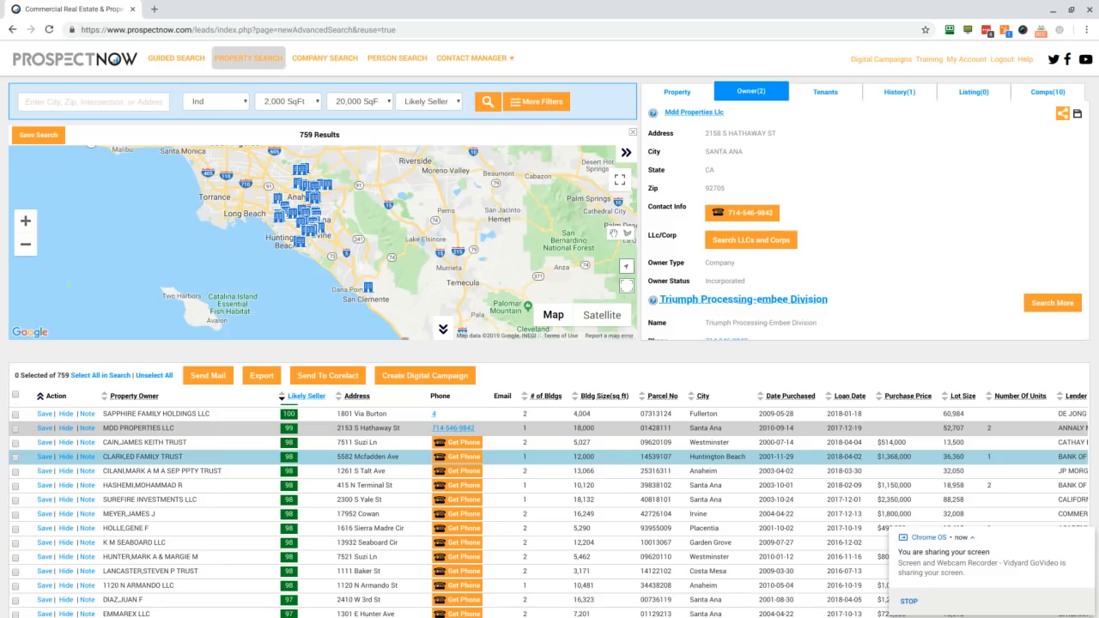
Step: Search the map area around the 16,249 sq ft Irvine property and open the OC MITCHELL LLC result
{"action": "left_click", "coordinate": [154, 516]}
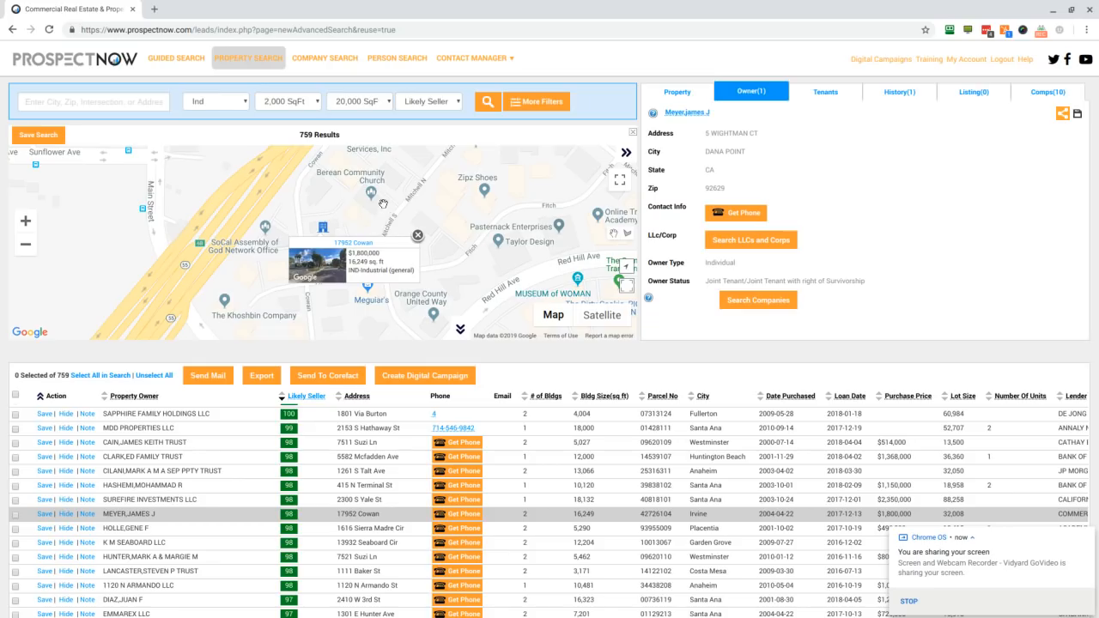
{"action": "left_click", "coordinate": [353, 223]}
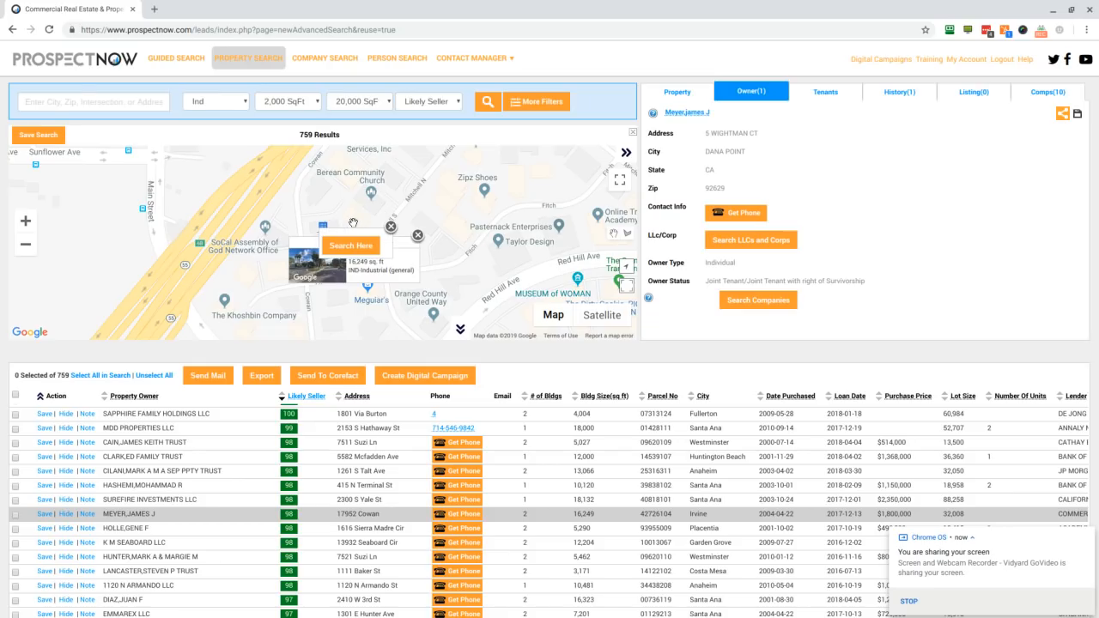
{"action": "left_click", "coordinate": [350, 246]}
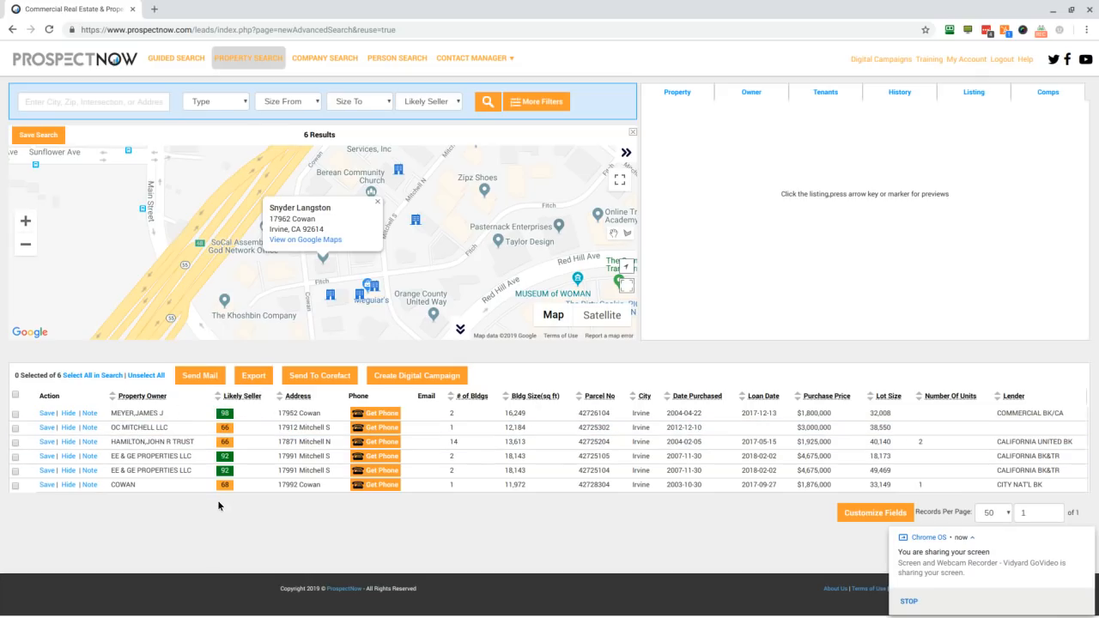
{"action": "left_click", "coordinate": [167, 431]}
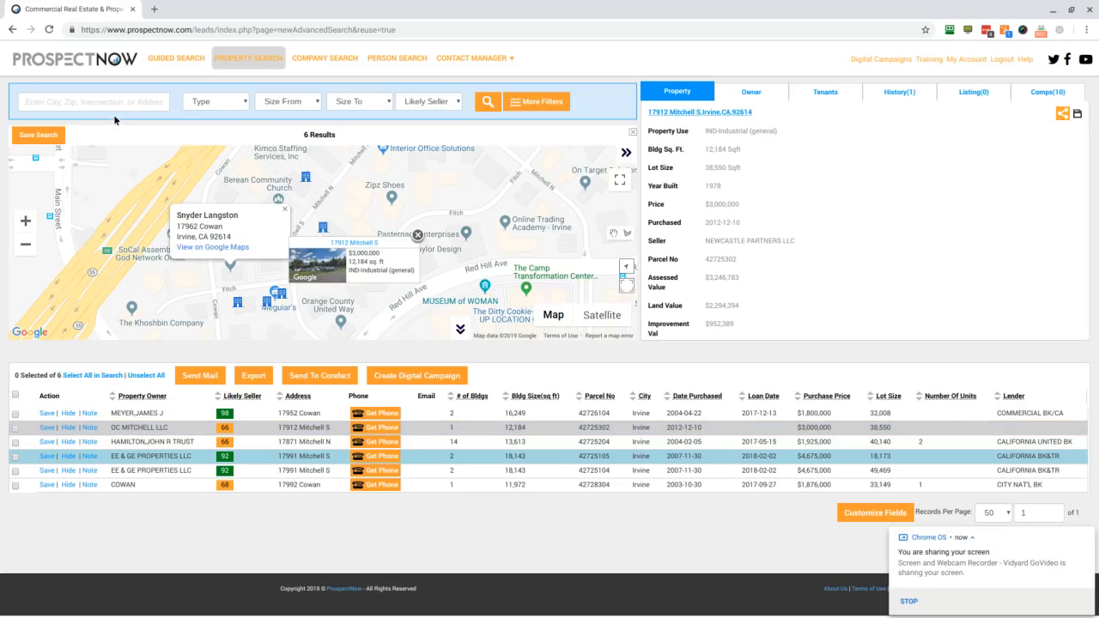
Step: Enter 100 as the location search term and check the suggested addresses without running the search
{"action": "left_click", "coordinate": [90, 101]}
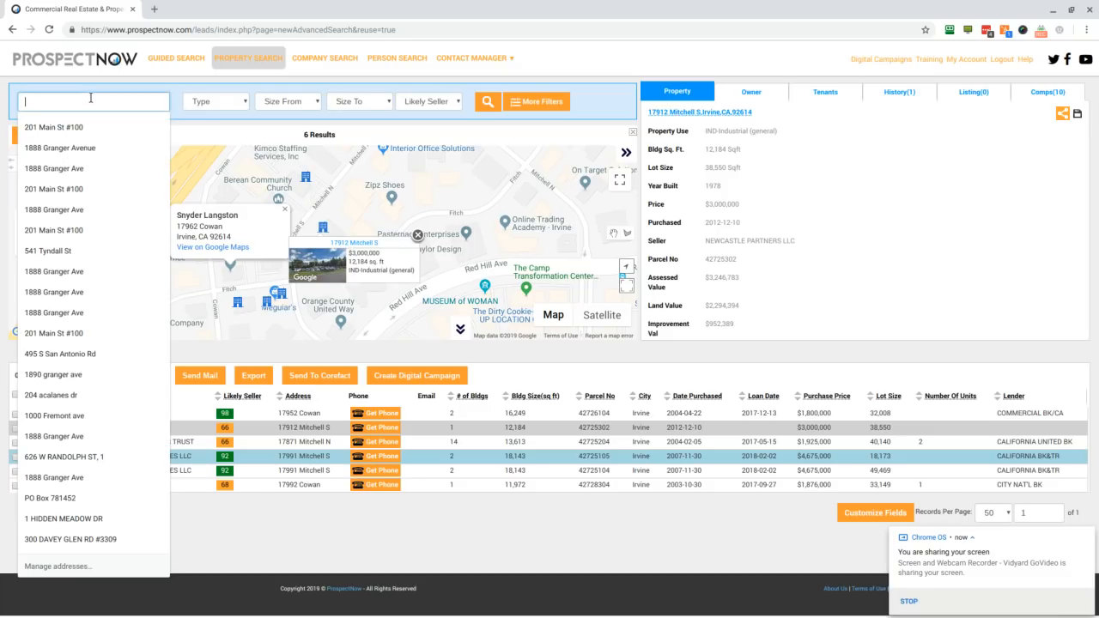
{"action": "type", "text": "100"}
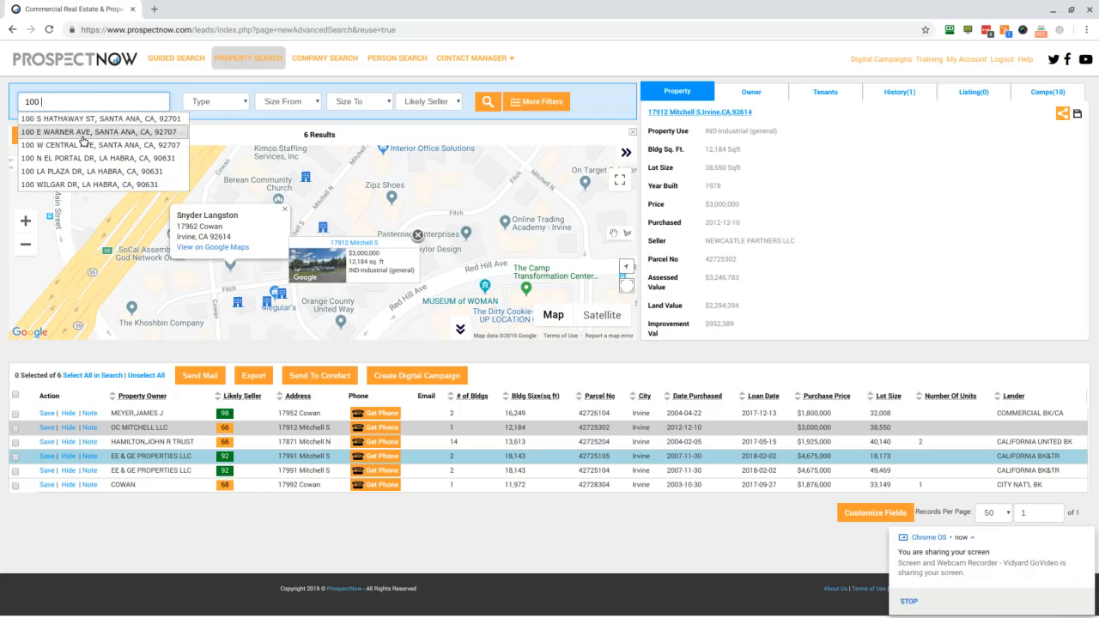
{"action": "left_click", "coordinate": [116, 98]}
{"action": "left_click", "coordinate": [609, 102]}
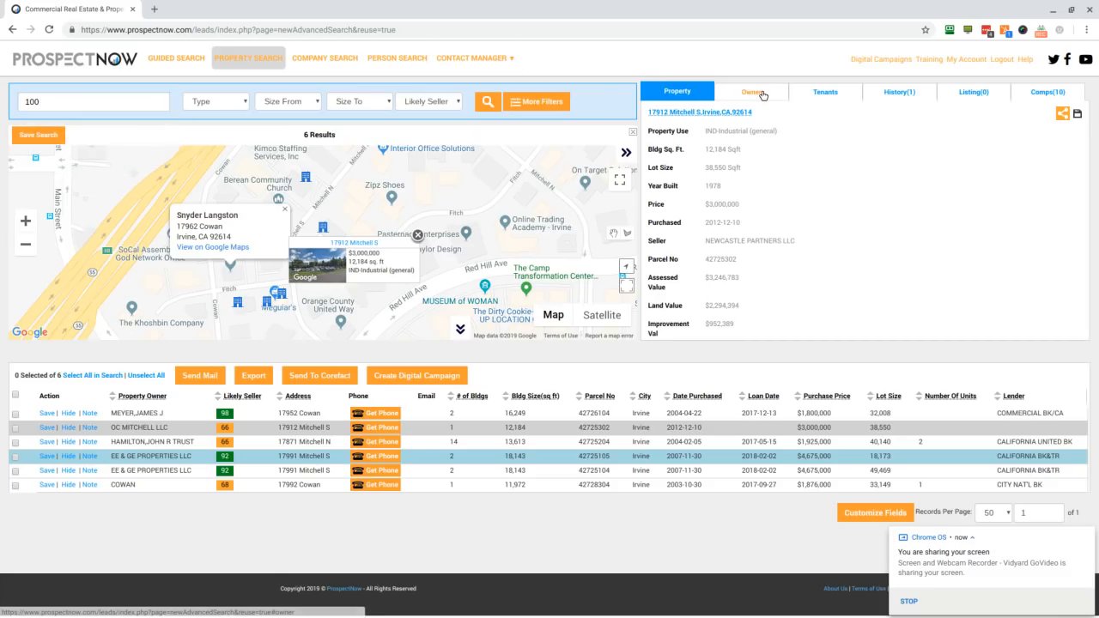
Step: Review the tenant details of the OC MITCHELL LLC property, including contact info, location size, estimated rent and employees
{"action": "left_click", "coordinate": [823, 96]}
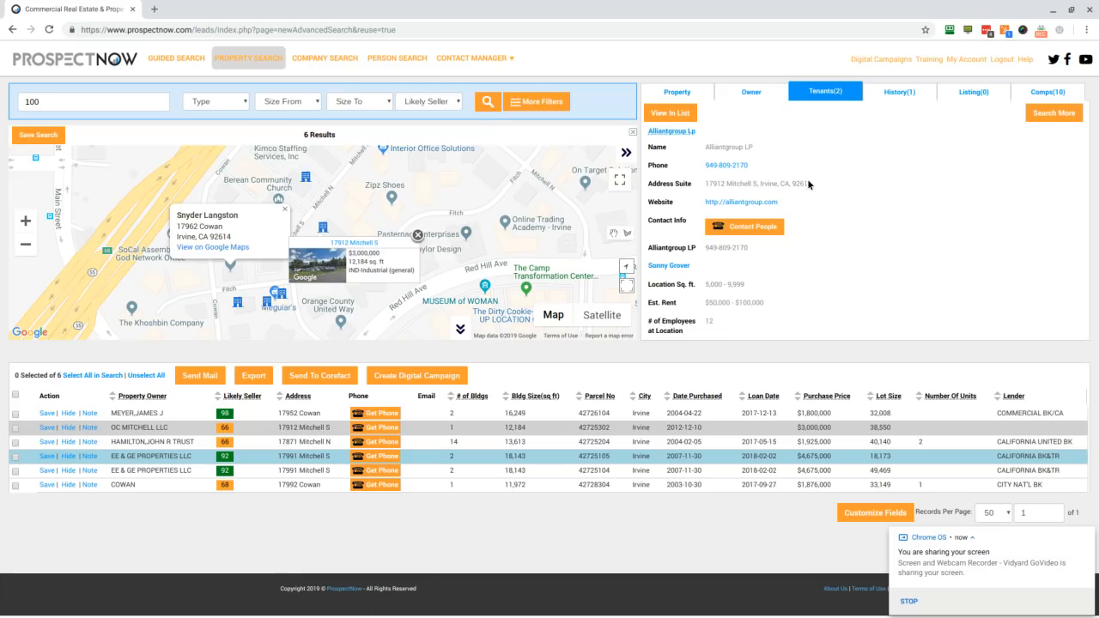
{"action": "scroll", "coordinate": [818, 224], "scroll_direction": "down", "scroll_amount": 2}
{"action": "scroll", "coordinate": [818, 223], "scroll_direction": "up", "scroll_amount": 2}
{"action": "scroll", "coordinate": [796, 253], "scroll_direction": "down", "scroll_amount": 1}
{"action": "scroll", "coordinate": [796, 251], "scroll_direction": "down", "scroll_amount": 2}
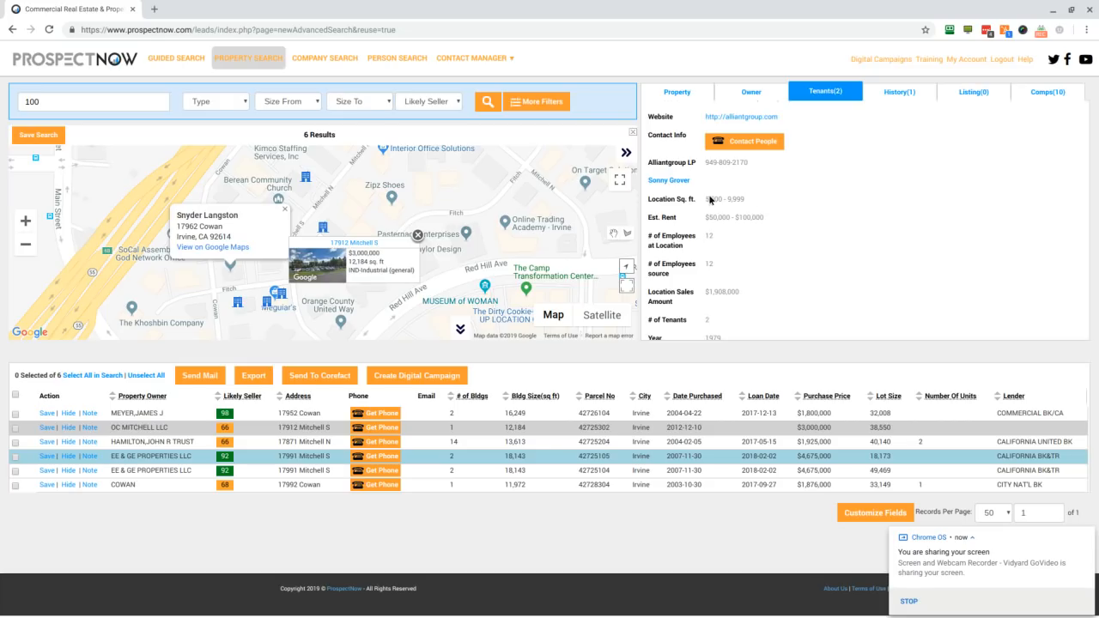
{"action": "scroll", "coordinate": [749, 234], "scroll_direction": "down", "scroll_amount": 2}
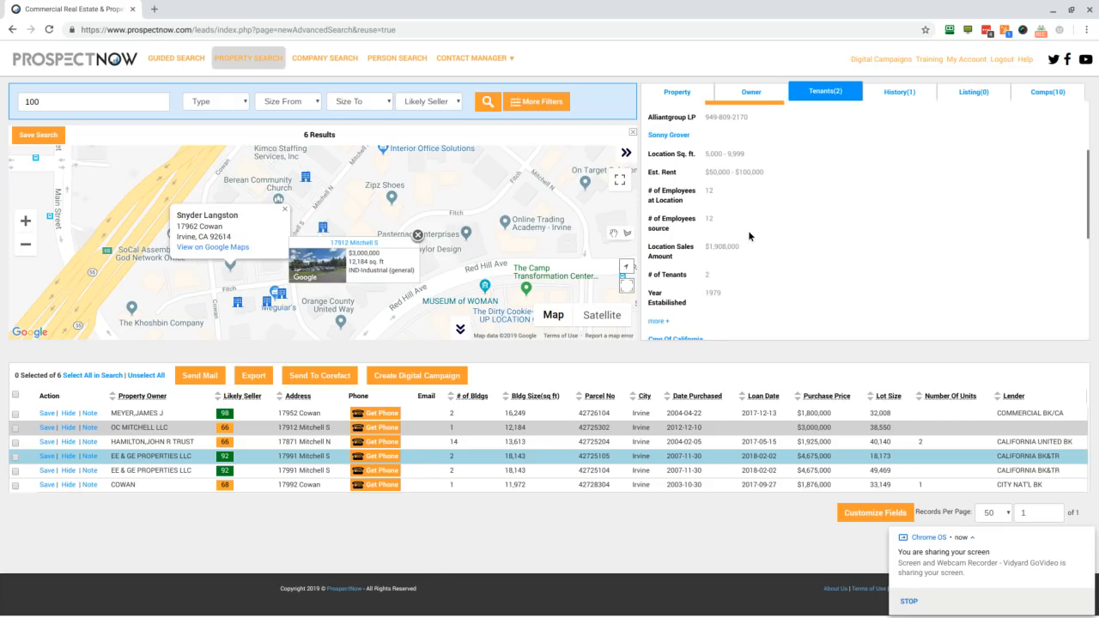
{"action": "scroll", "coordinate": [760, 279], "scroll_direction": "up", "scroll_amount": 3}
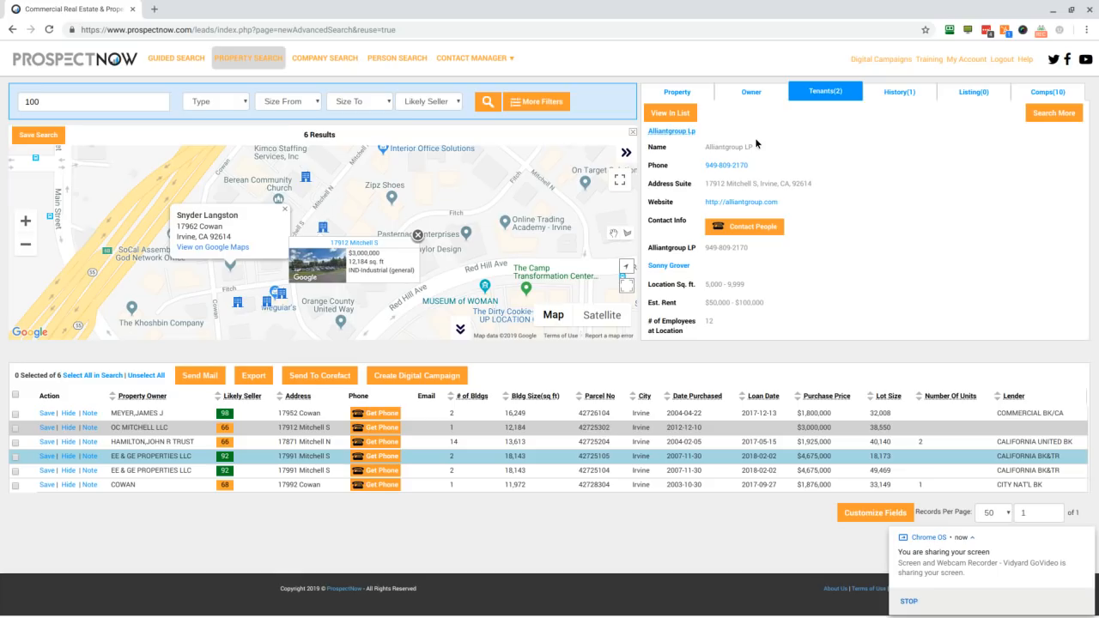
Step: Open the additional search filters and examine the property location, radius and property characteristics options
{"action": "left_click", "coordinate": [533, 104]}
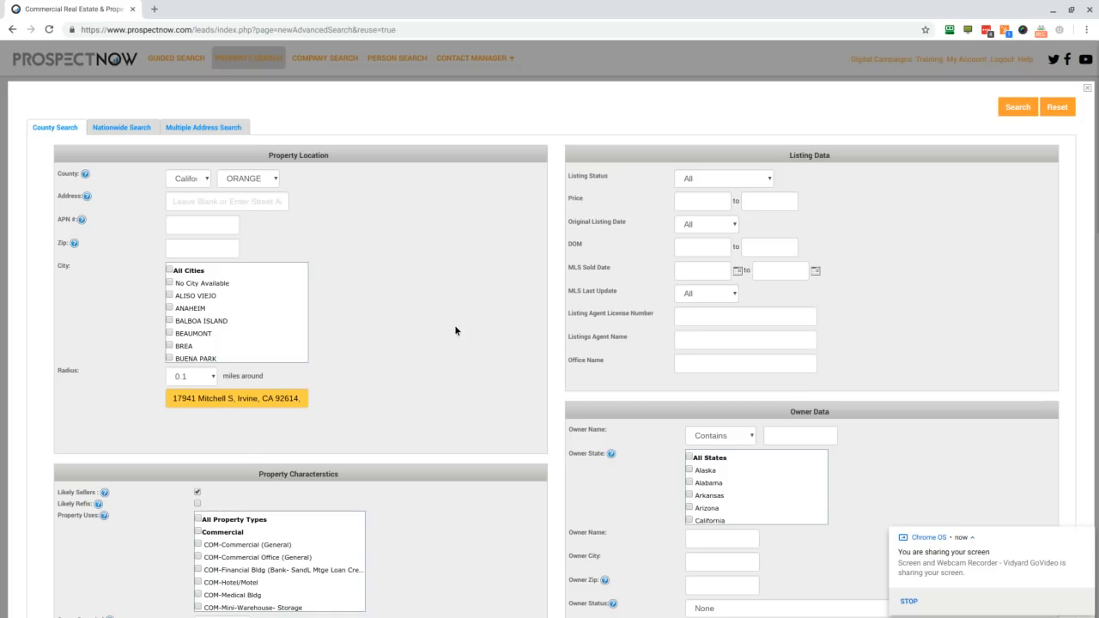
{"action": "scroll", "coordinate": [455, 324], "scroll_direction": "down", "scroll_amount": 1}
{"action": "scroll", "coordinate": [455, 325], "scroll_direction": "up", "scroll_amount": 1}
{"action": "scroll", "coordinate": [454, 331], "scroll_direction": "down", "scroll_amount": 5}
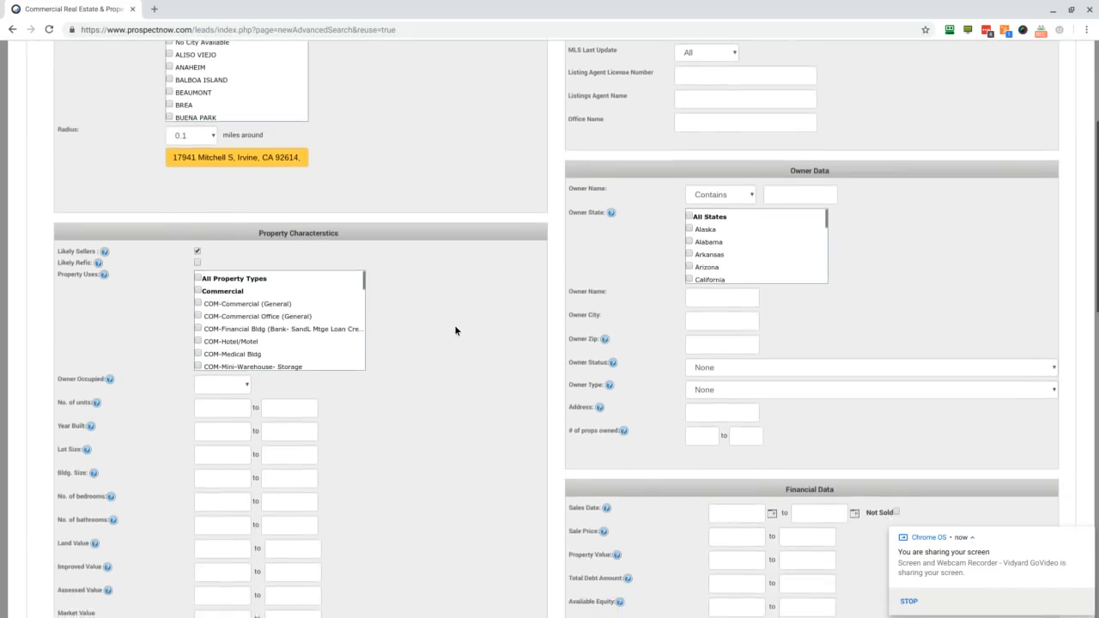
{"action": "scroll", "coordinate": [455, 331], "scroll_direction": "up", "scroll_amount": 3}
{"action": "scroll", "coordinate": [169, 189], "scroll_direction": "down", "scroll_amount": 1}
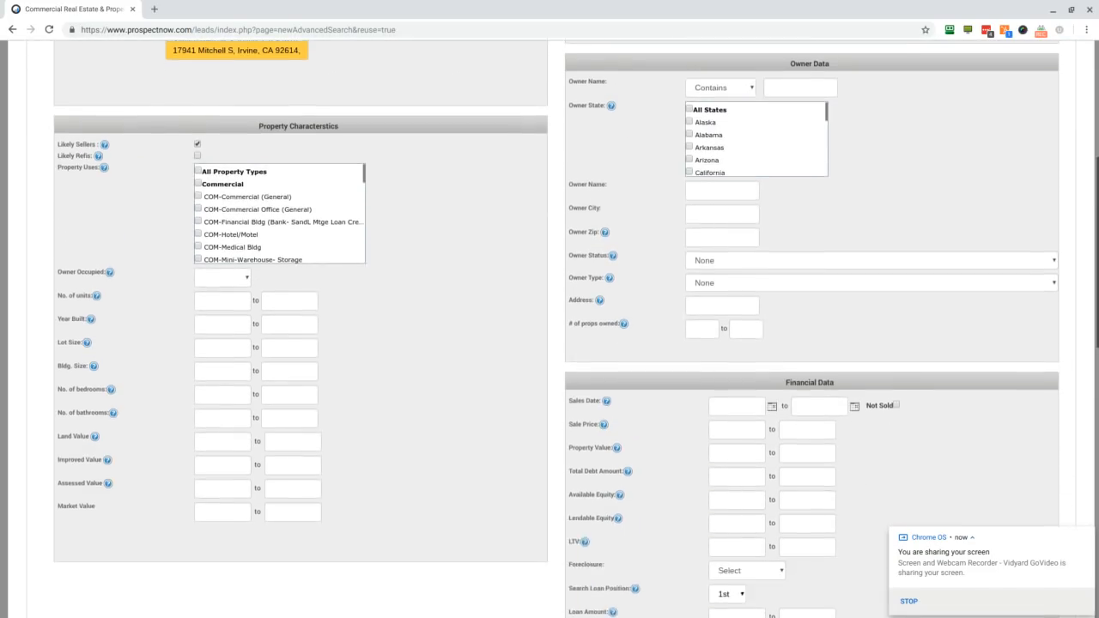
{"action": "scroll", "coordinate": [170, 188], "scroll_direction": "up", "scroll_amount": 2}
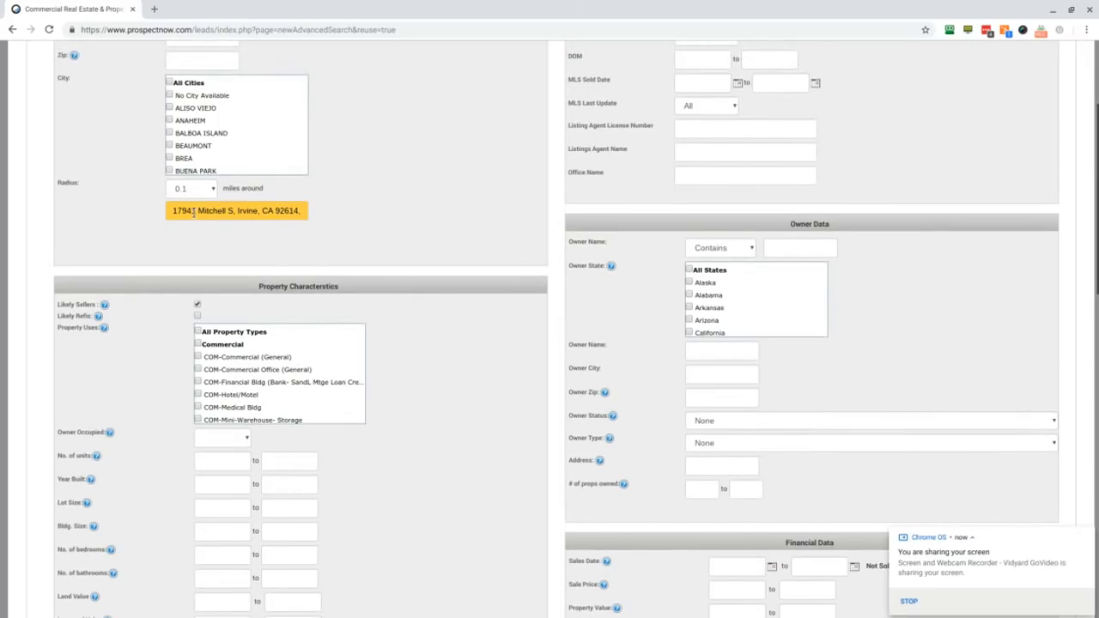
{"action": "scroll", "coordinate": [452, 318], "scroll_direction": "up", "scroll_amount": 2}
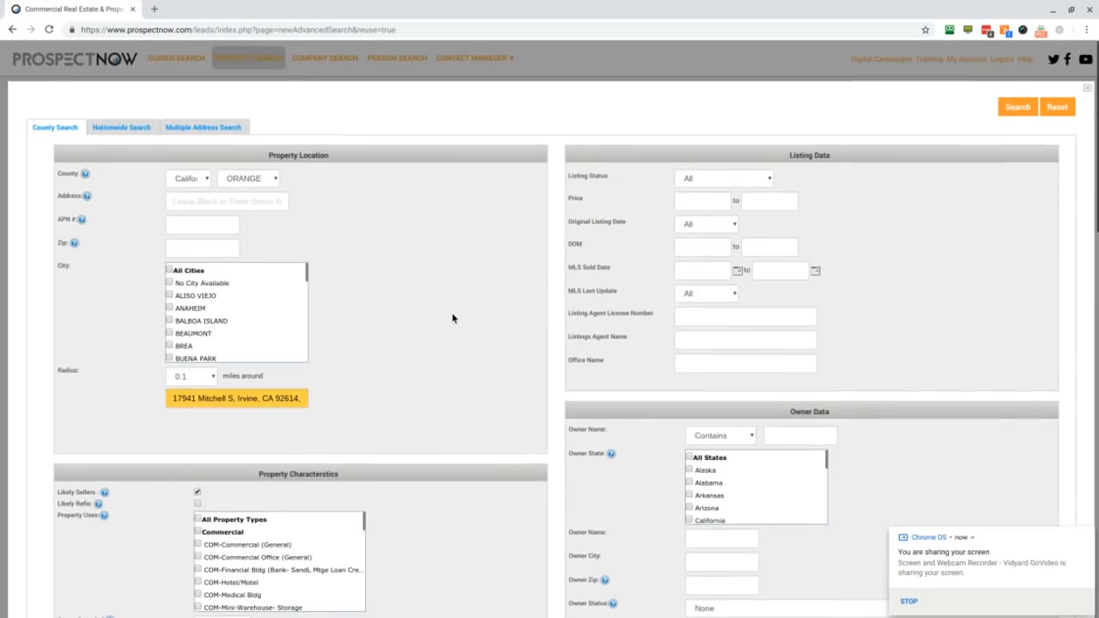
Step: Examine the owner and financial data filters, then close the additional filters without running a search
{"action": "scroll", "coordinate": [452, 314], "scroll_direction": "down", "scroll_amount": 1}
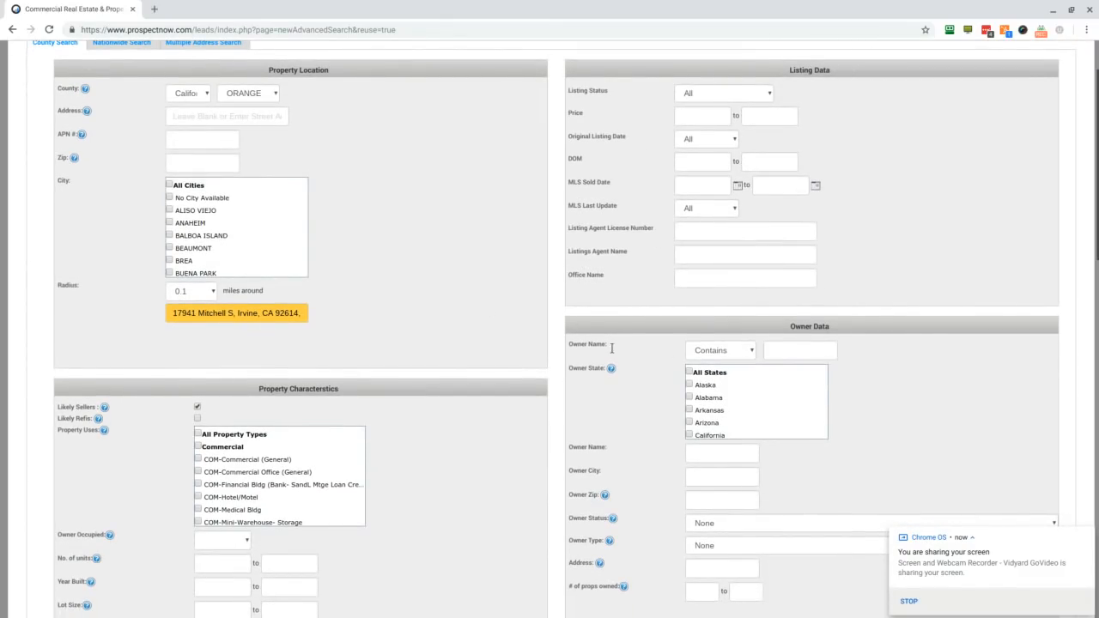
{"action": "scroll", "coordinate": [660, 383], "scroll_direction": "down", "scroll_amount": 1}
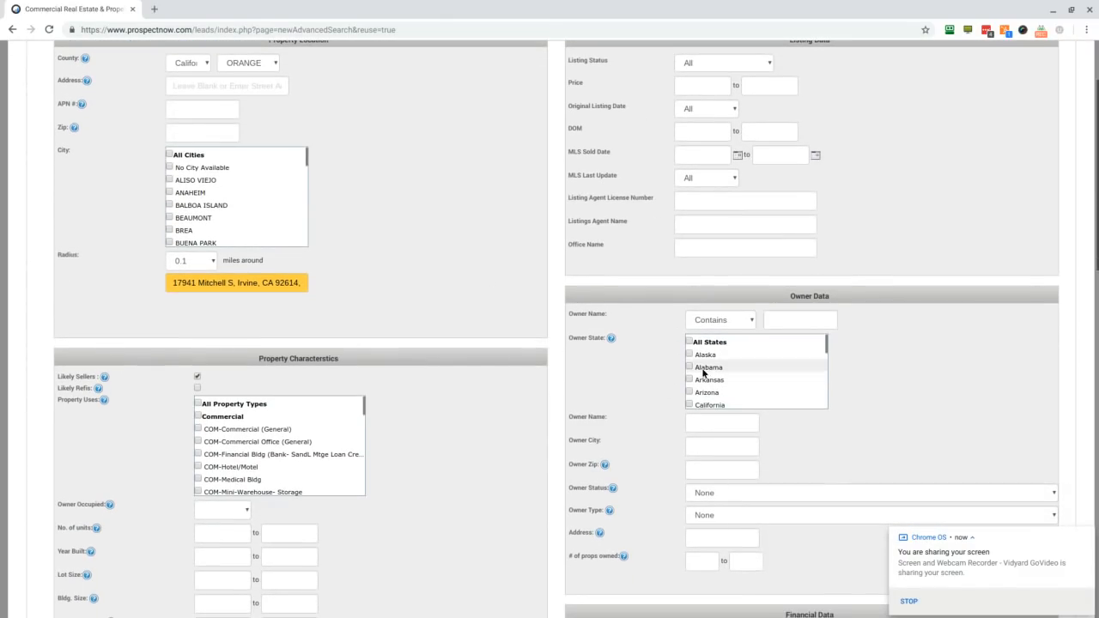
{"action": "scroll", "coordinate": [586, 397], "scroll_direction": "down", "scroll_amount": 2}
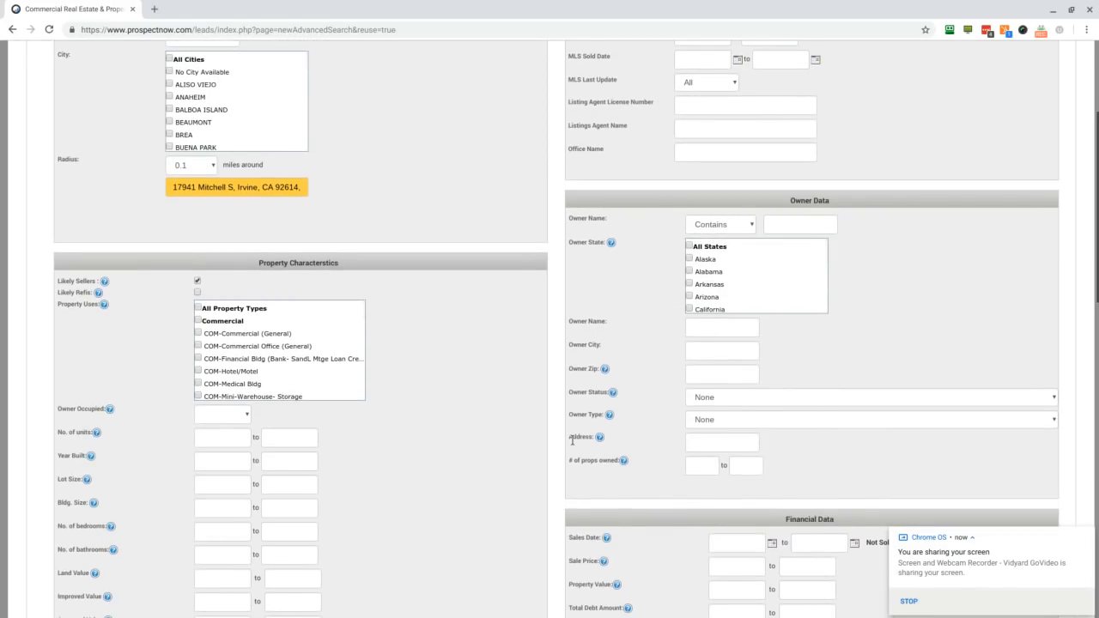
{"action": "scroll", "coordinate": [671, 446], "scroll_direction": "down", "scroll_amount": 1}
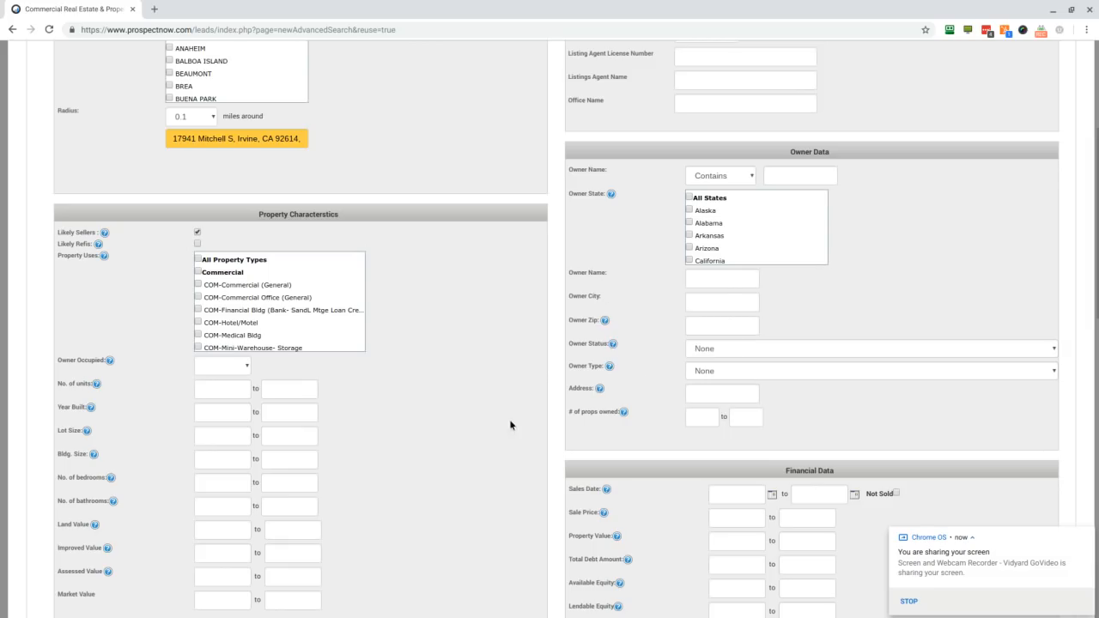
{"action": "scroll", "coordinate": [486, 421], "scroll_direction": "down", "scroll_amount": 4}
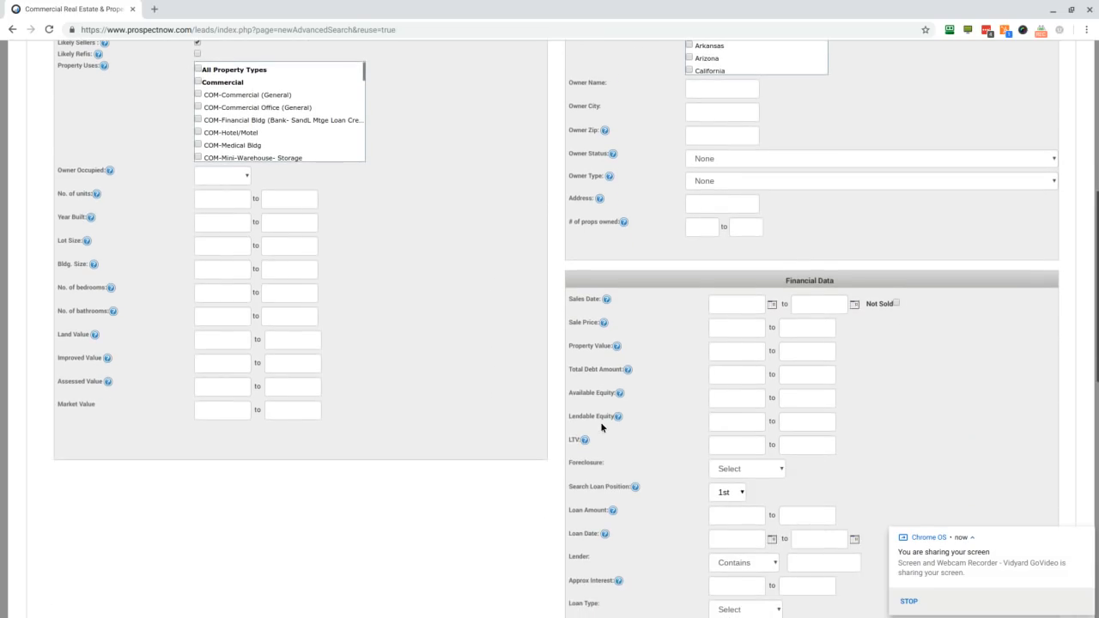
{"action": "scroll", "coordinate": [429, 433], "scroll_direction": "up", "scroll_amount": 10}
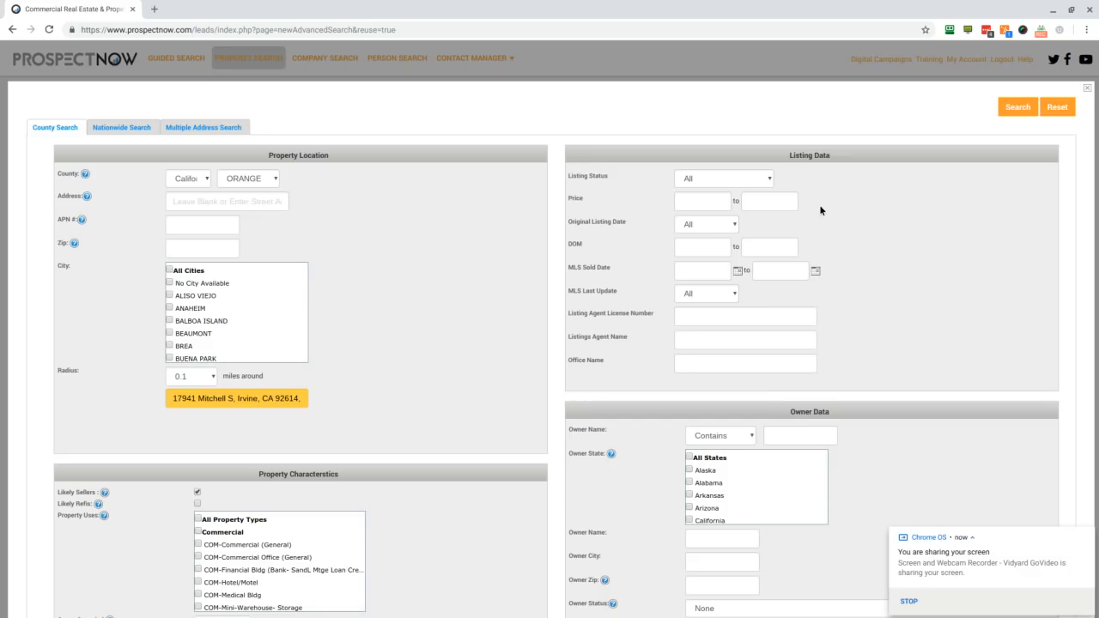
{"action": "left_click", "coordinate": [1089, 92]}
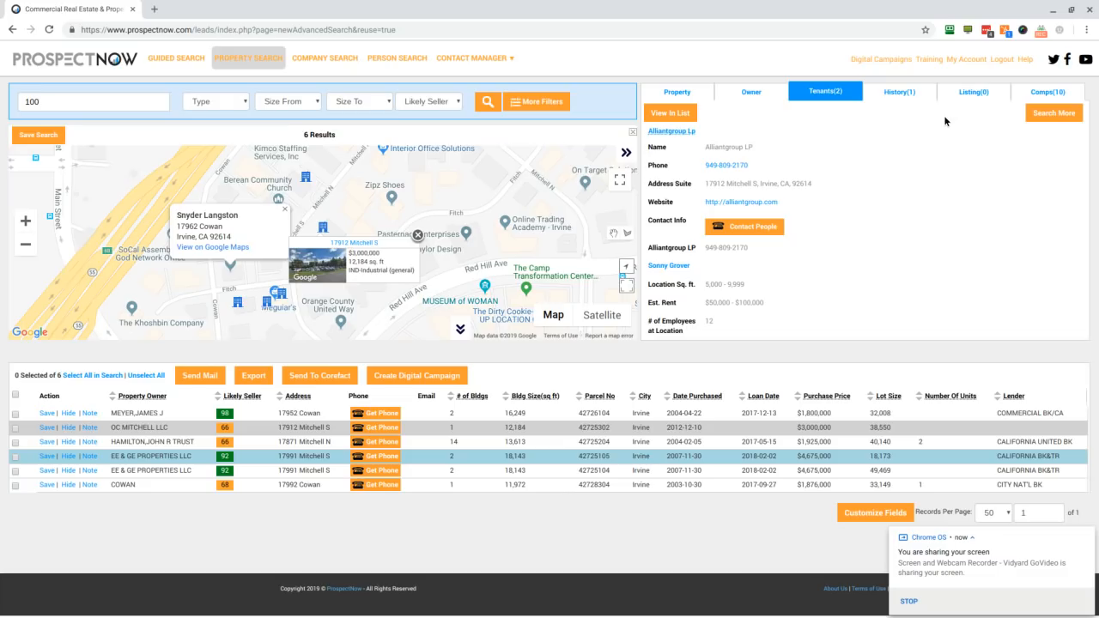
Step: Review the sale and refinance history of the OC MITCHELL LLC property
{"action": "left_click", "coordinate": [903, 95]}
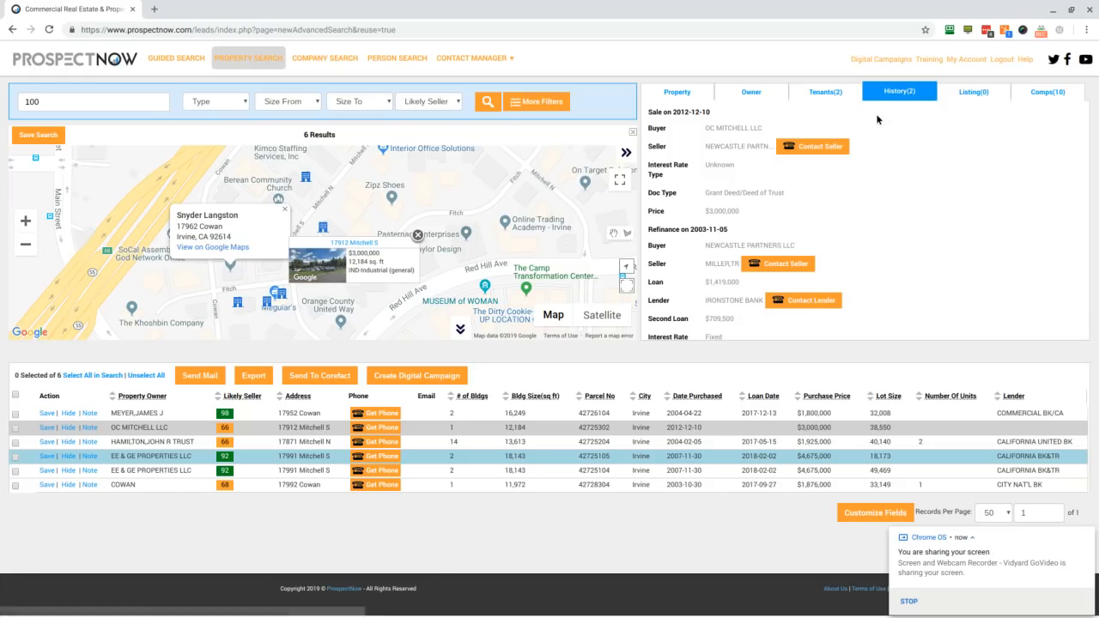
{"action": "scroll", "coordinate": [710, 195], "scroll_direction": "down", "scroll_amount": 1}
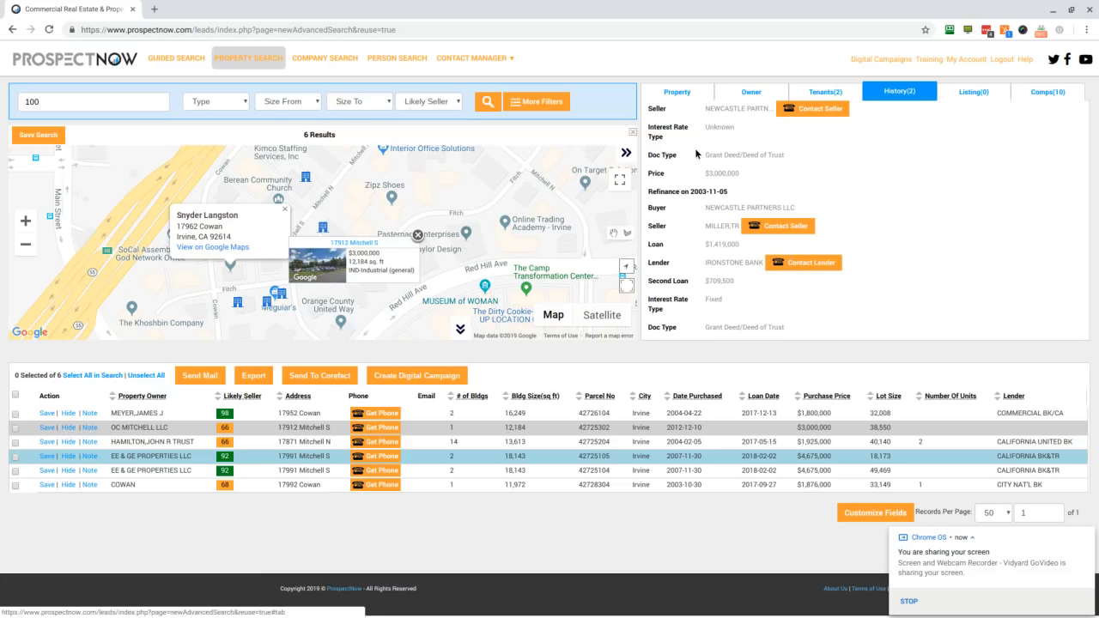
{"action": "scroll", "coordinate": [698, 200], "scroll_direction": "up", "scroll_amount": 1}
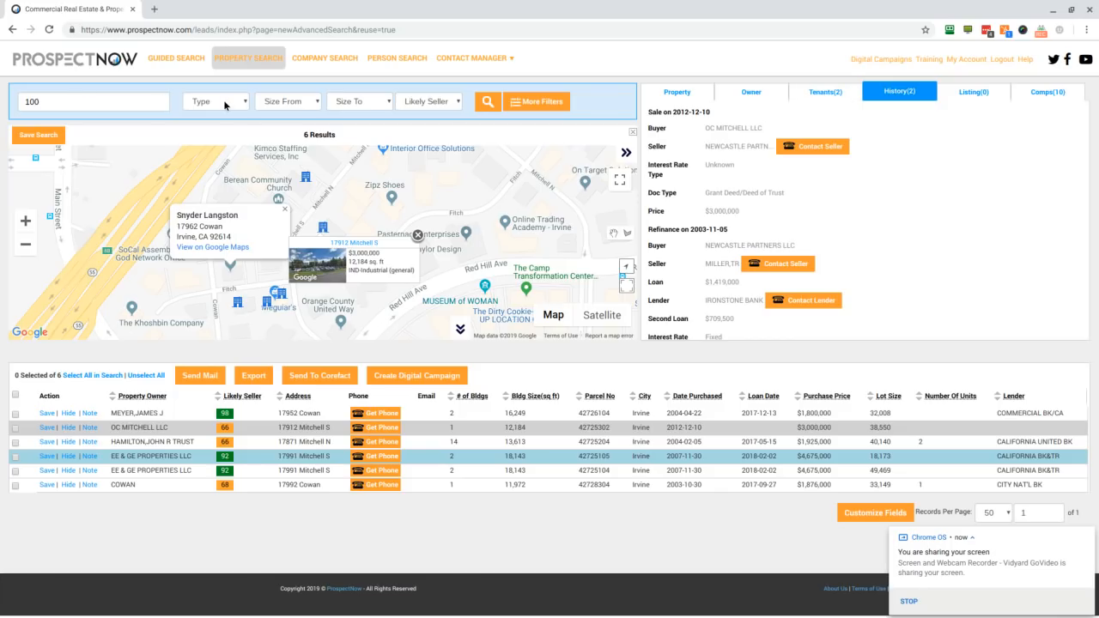
Step: Run a company search with the keyword "jack in the box" and the state set to California
{"action": "left_click", "coordinate": [324, 59]}
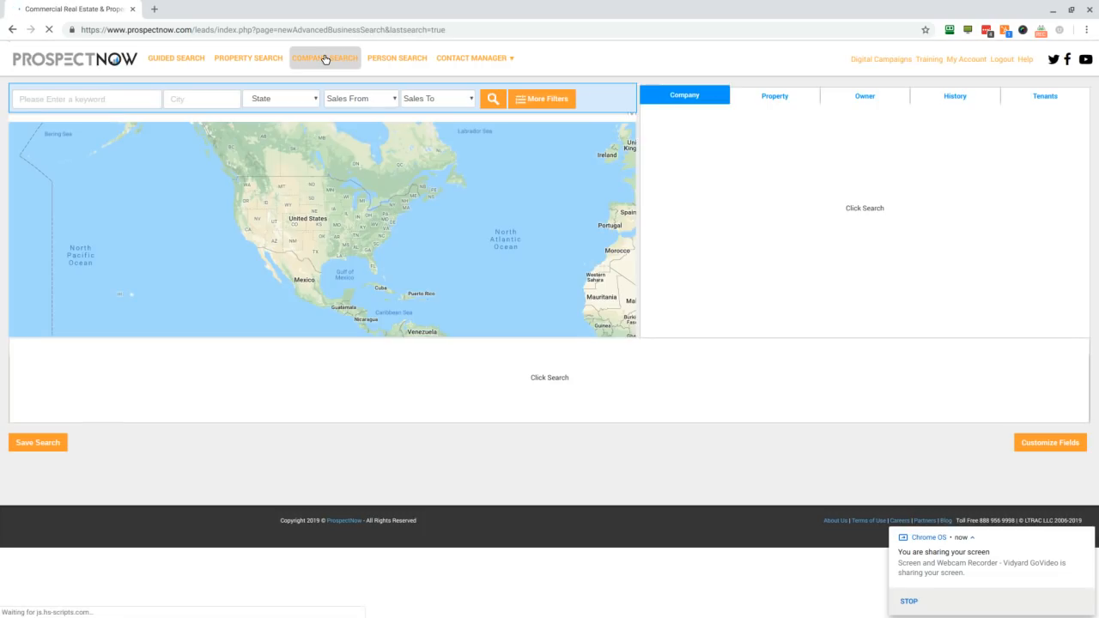
{"action": "left_click", "coordinate": [533, 100]}
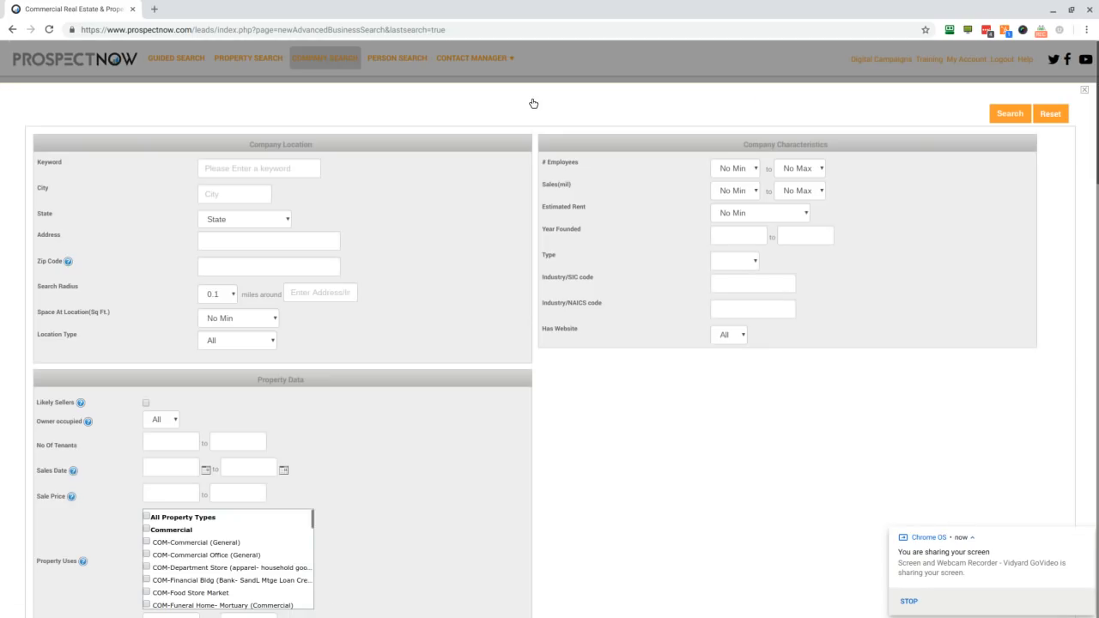
{"action": "left_click", "coordinate": [249, 167]}
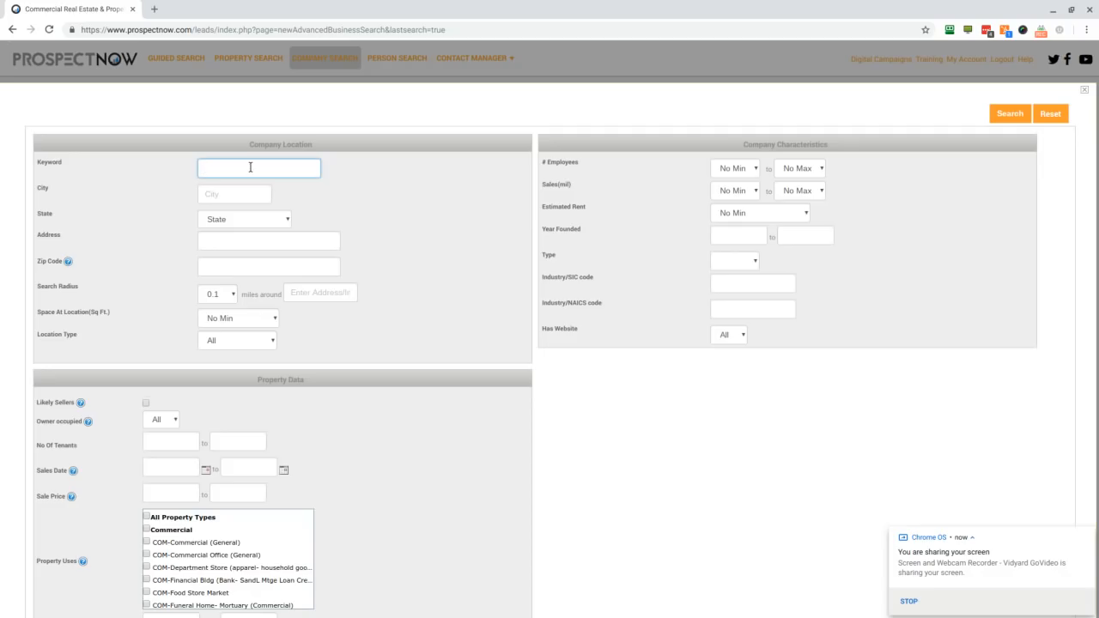
{"action": "type", "text": "jack in the box"}
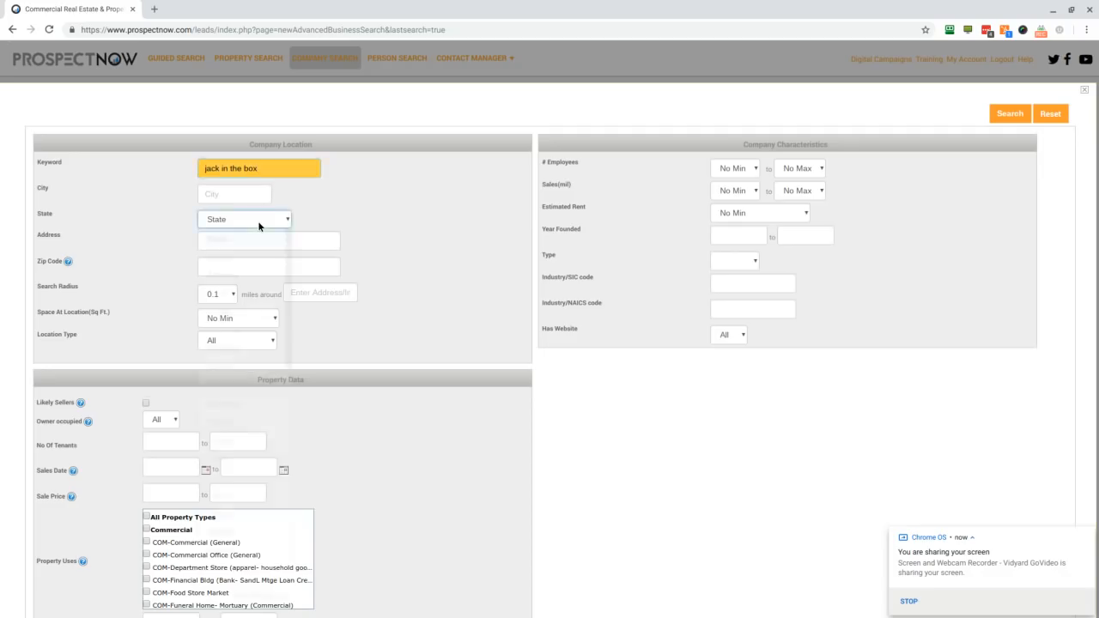
{"action": "left_click", "coordinate": [258, 220]}
{"action": "left_click", "coordinate": [236, 327]}
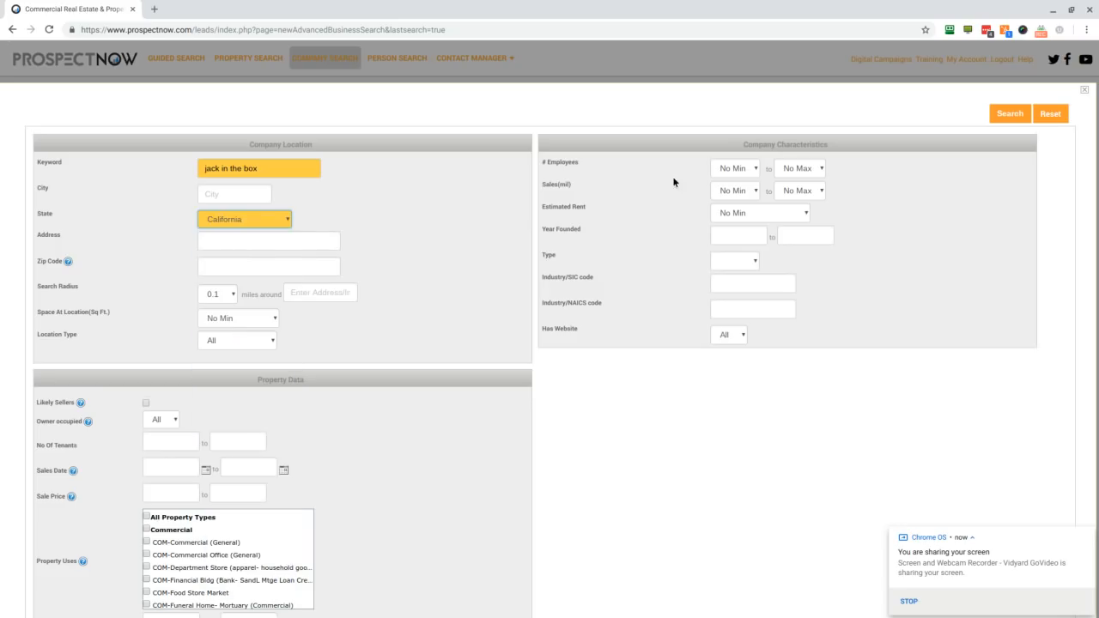
{"action": "left_click", "coordinate": [1003, 114]}
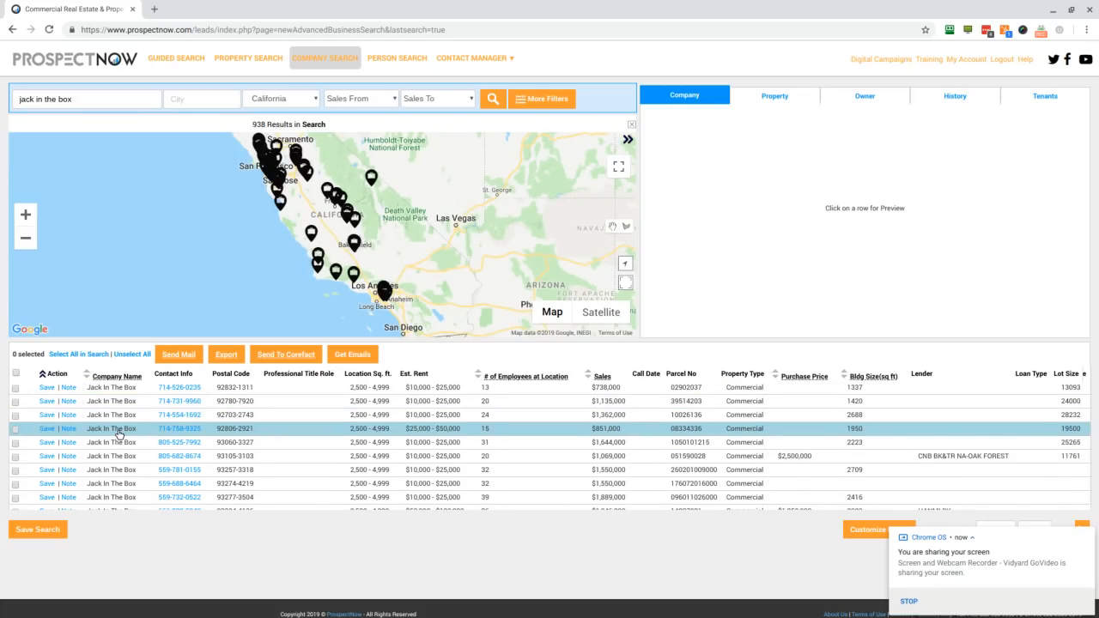
Step: Review the company, property and owner-on-title details of the Jack In The Box location in Porterville
{"action": "scroll", "coordinate": [124, 421], "scroll_direction": "down", "scroll_amount": 3}
{"action": "left_click", "coordinate": [121, 420]}
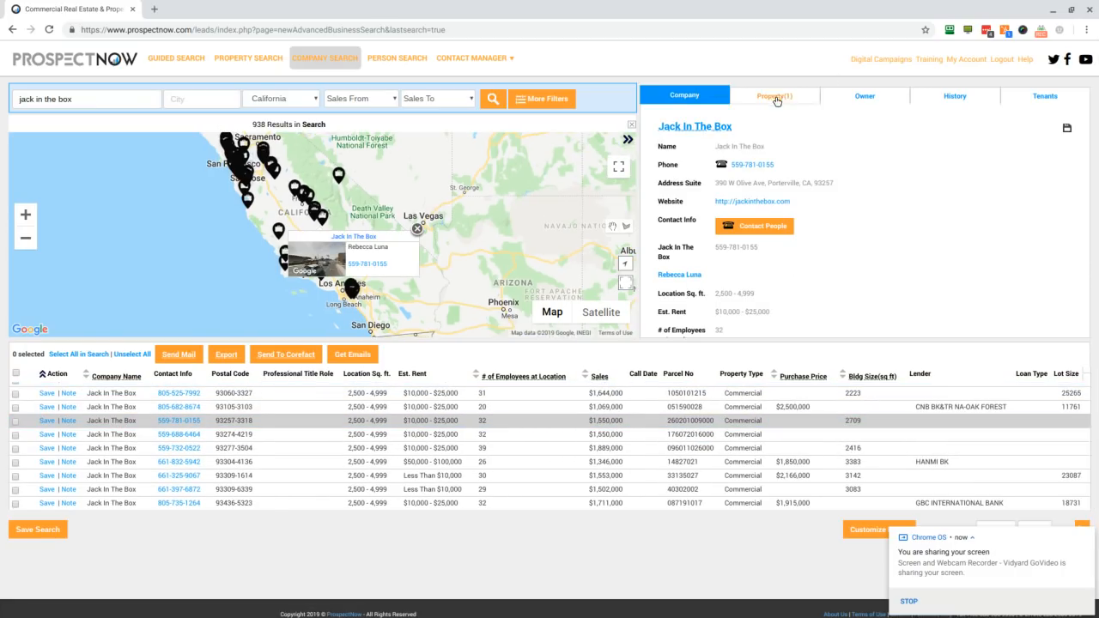
{"action": "left_click", "coordinate": [776, 97]}
{"action": "left_click", "coordinate": [869, 96]}
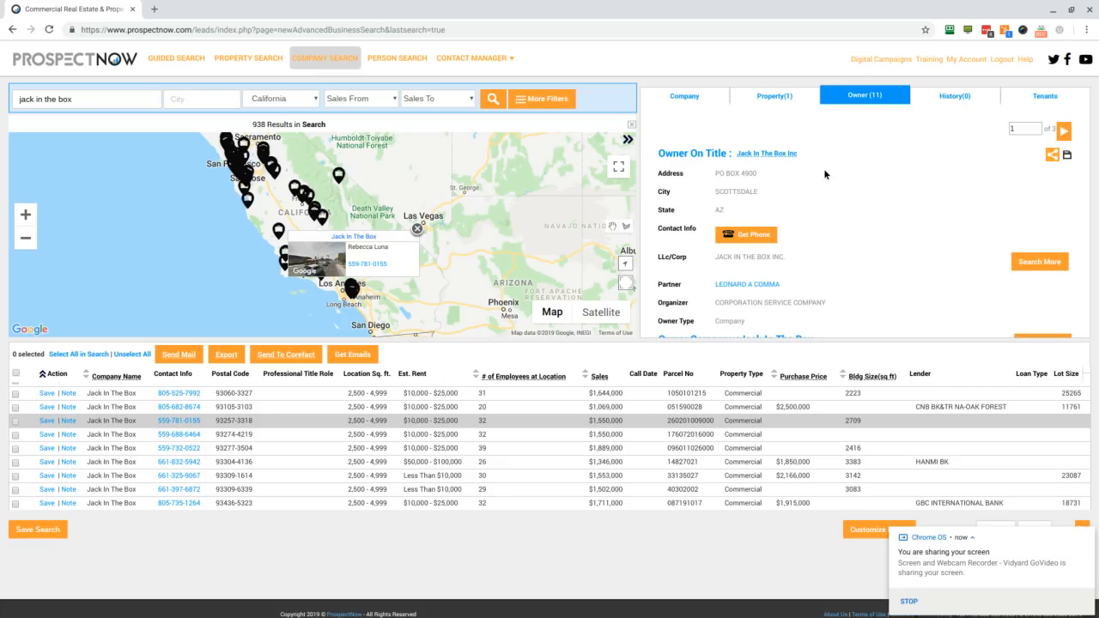
{"action": "scroll", "coordinate": [821, 171], "scroll_direction": "down", "scroll_amount": 1}
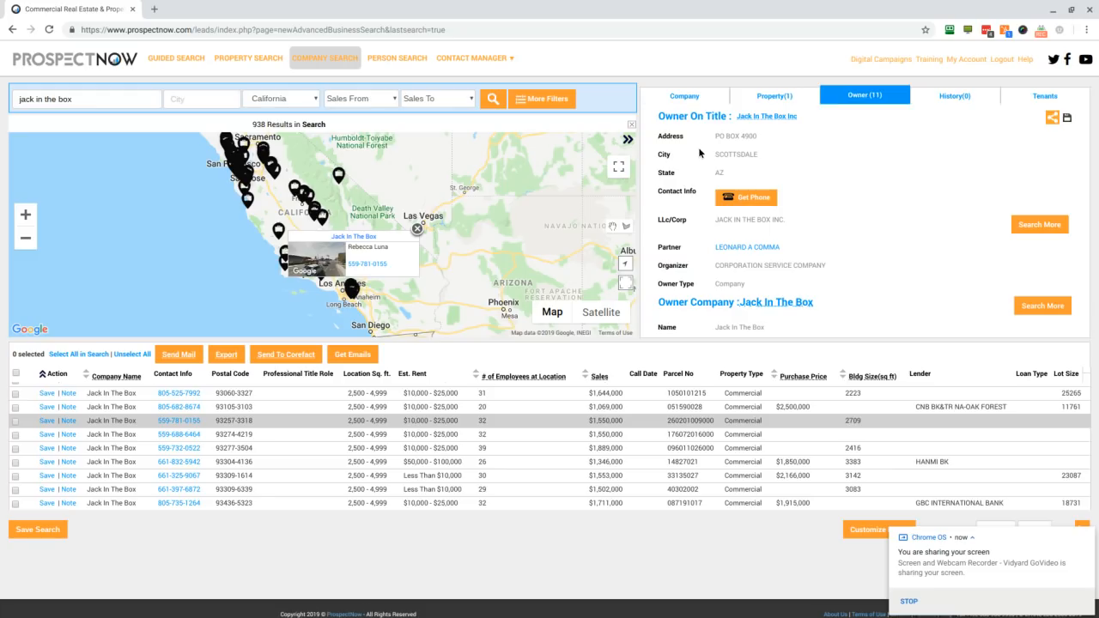
Step: Limit the number of tenants to 1 to 1, rerun the search and preview the Porterville Jack In The Box company details
{"action": "left_click", "coordinate": [530, 103]}
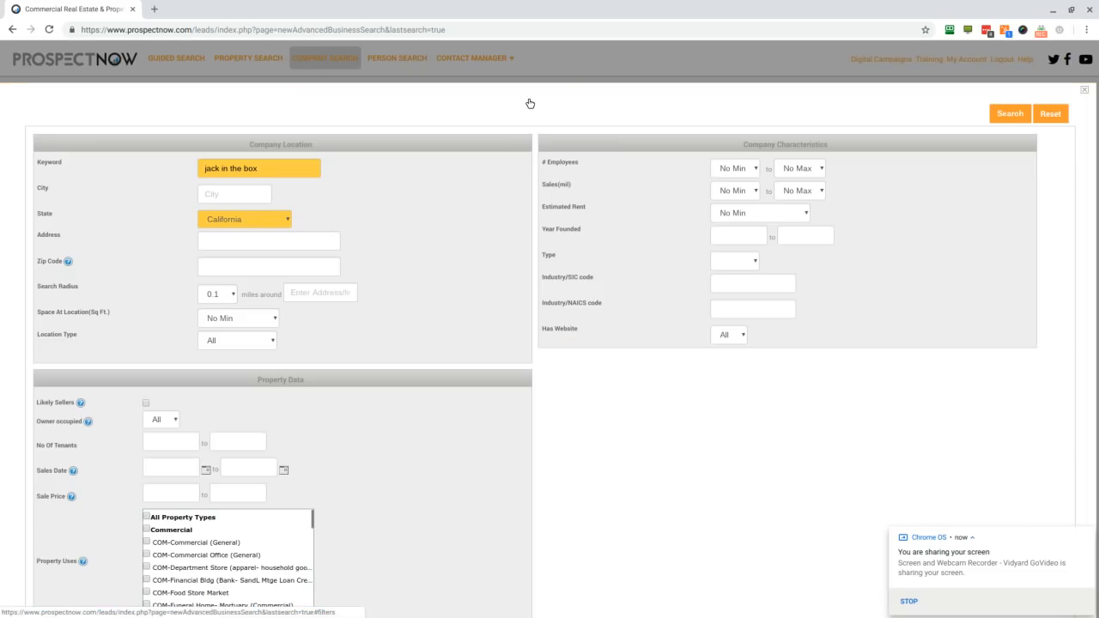
{"action": "scroll", "coordinate": [370, 376], "scroll_direction": "down", "scroll_amount": 1}
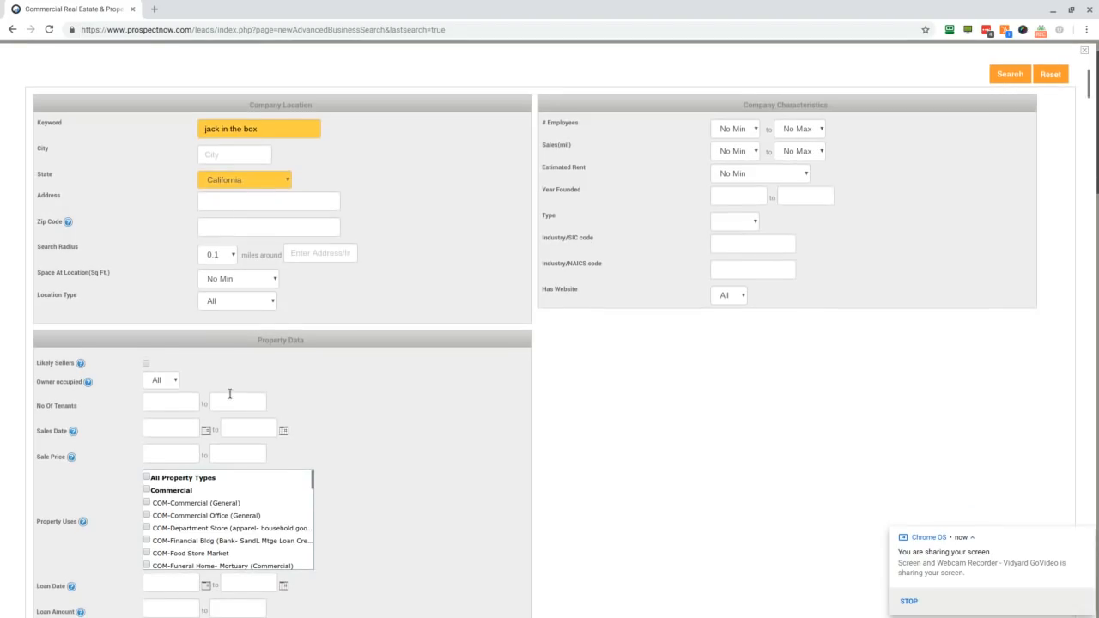
{"action": "left_click", "coordinate": [180, 407]}
{"action": "type", "text": "1"}
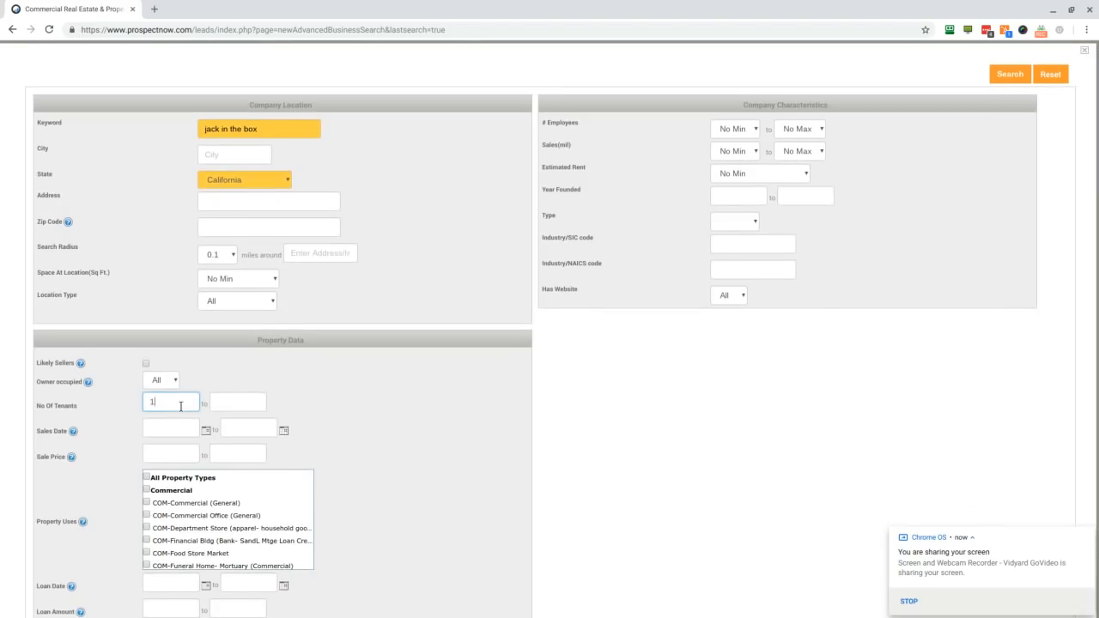
{"action": "left_click", "coordinate": [232, 403]}
{"action": "type", "text": "1"}
{"action": "left_click", "coordinate": [372, 404]}
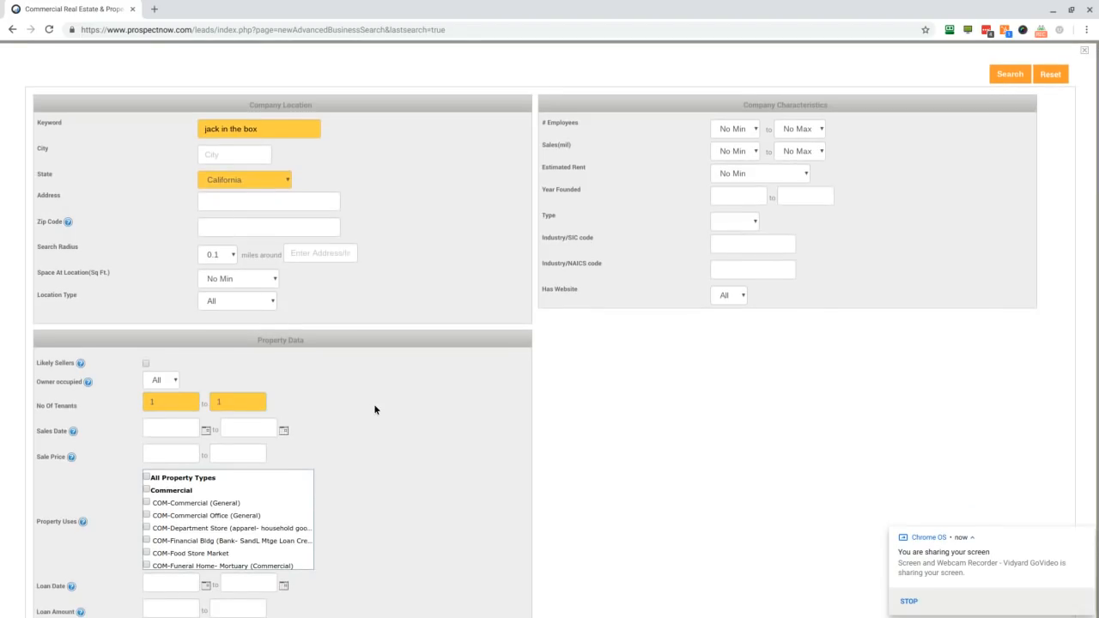
{"action": "scroll", "coordinate": [413, 401], "scroll_direction": "up", "scroll_amount": 1}
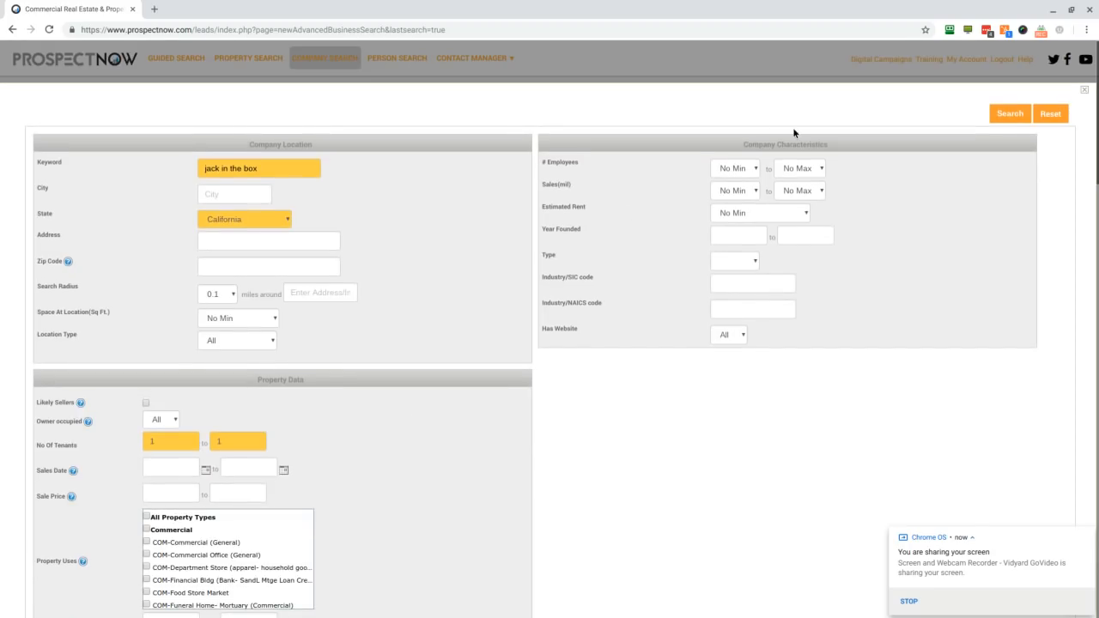
{"action": "left_click", "coordinate": [1007, 115]}
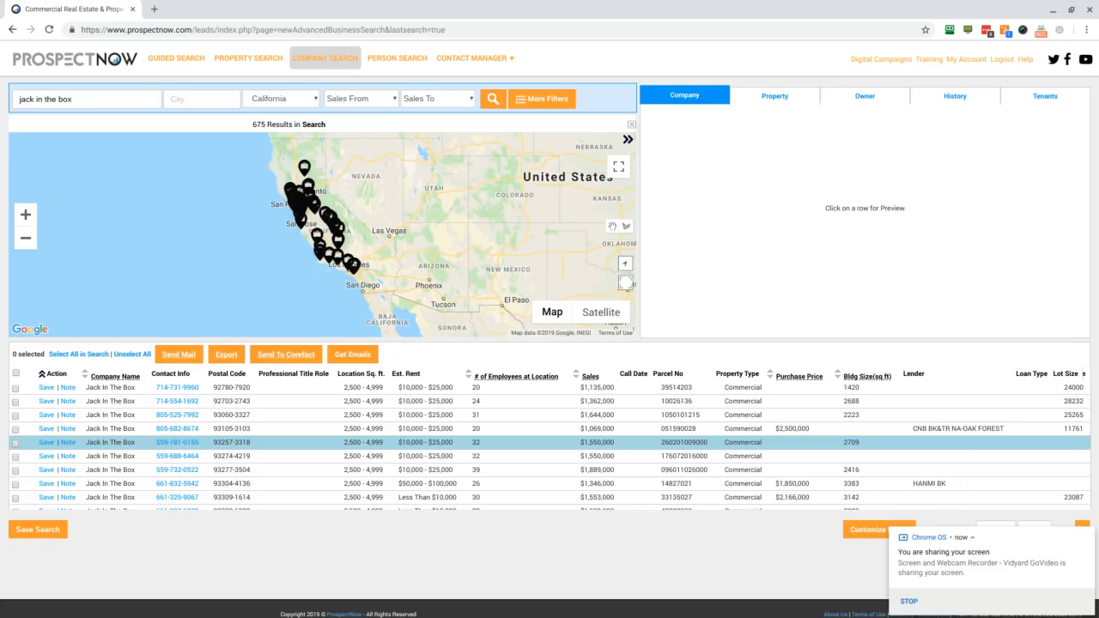
{"action": "left_click", "coordinate": [111, 443]}
{"action": "left_click", "coordinate": [685, 95]}
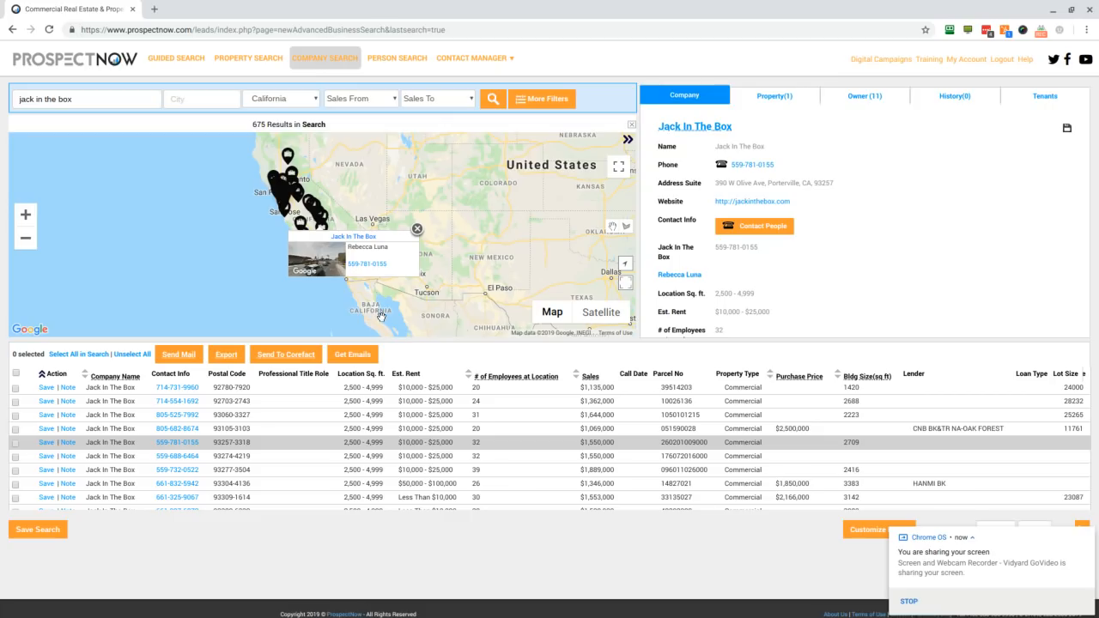
Step: Reopen the additional company search filters and examine the location, company characteristics and property data options
{"action": "left_click", "coordinate": [536, 99]}
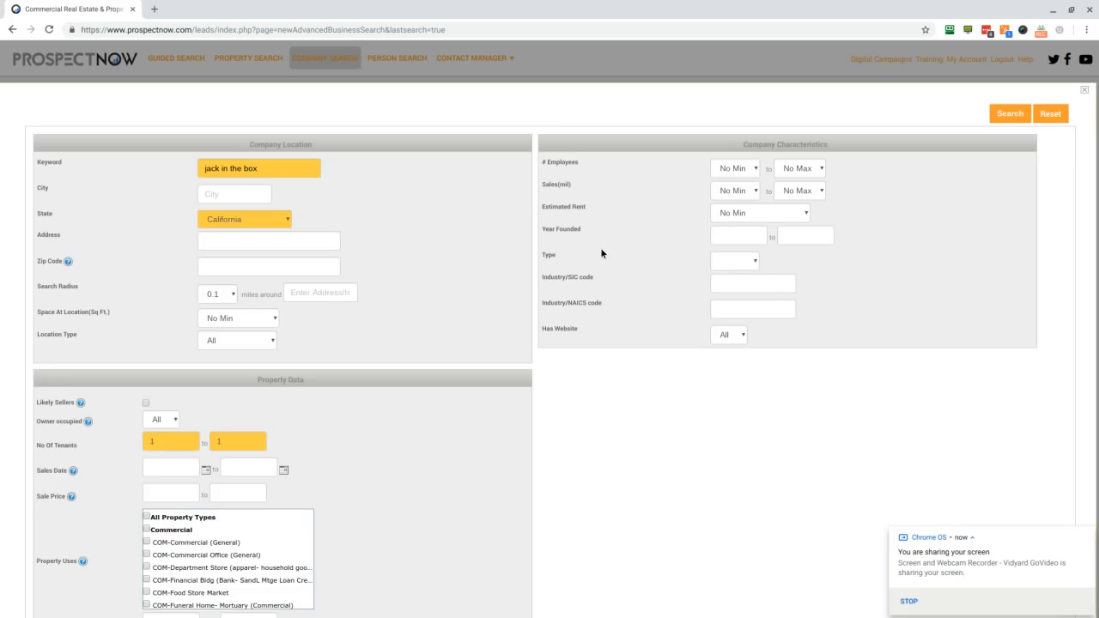
{"action": "scroll", "coordinate": [646, 225], "scroll_direction": "down", "scroll_amount": 2}
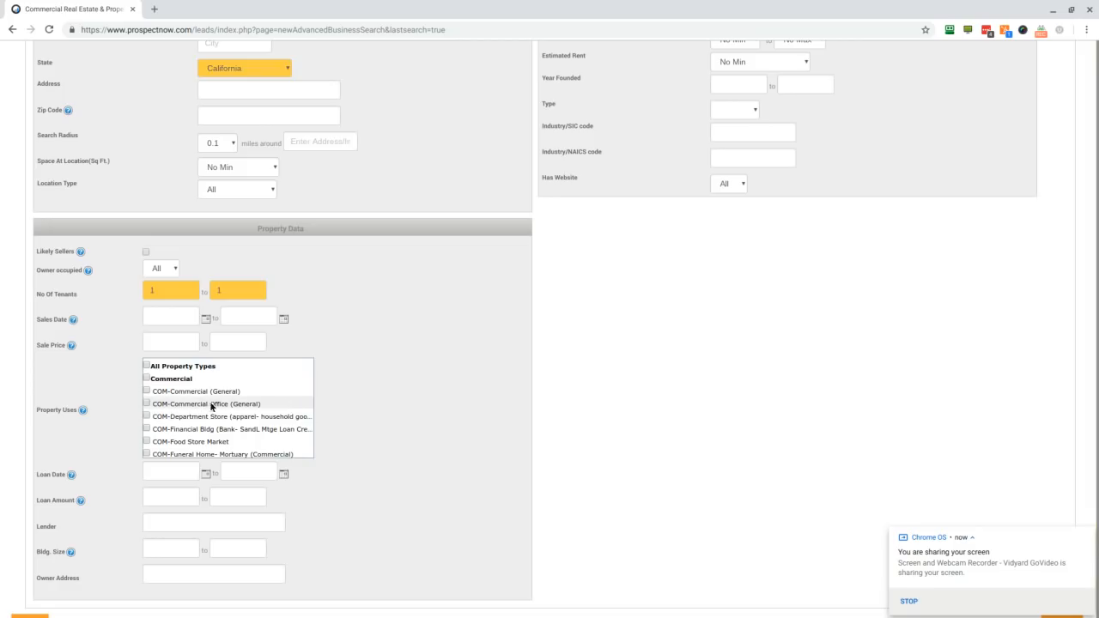
{"action": "scroll", "coordinate": [358, 377], "scroll_direction": "up", "scroll_amount": 1}
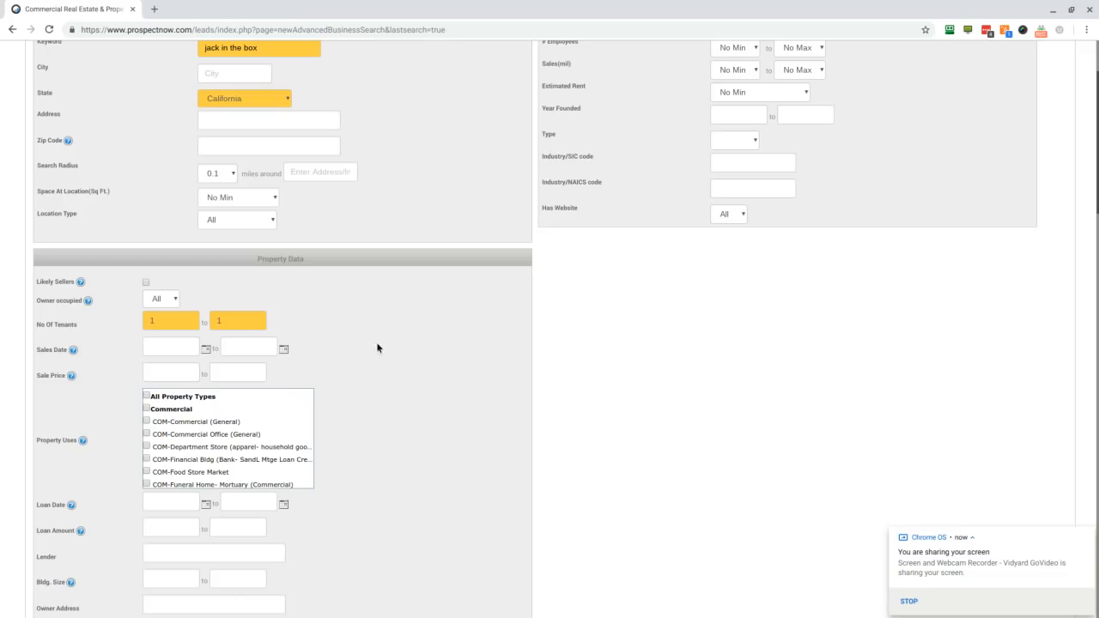
{"action": "scroll", "coordinate": [365, 426], "scroll_direction": "up", "scroll_amount": 3}
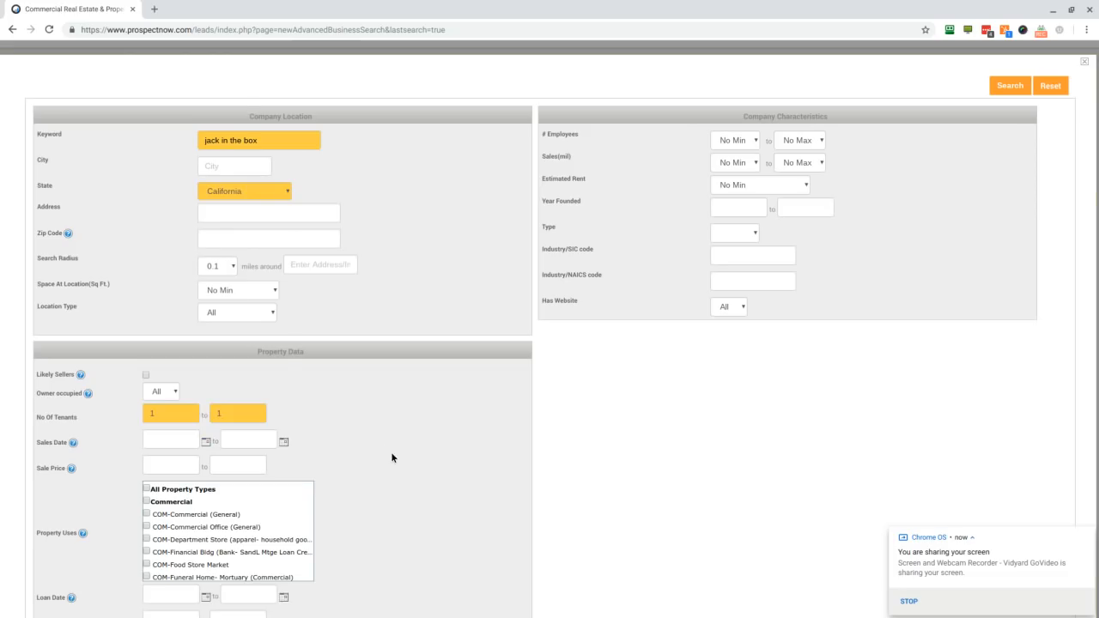
{"action": "scroll", "coordinate": [391, 452], "scroll_direction": "down", "scroll_amount": 1}
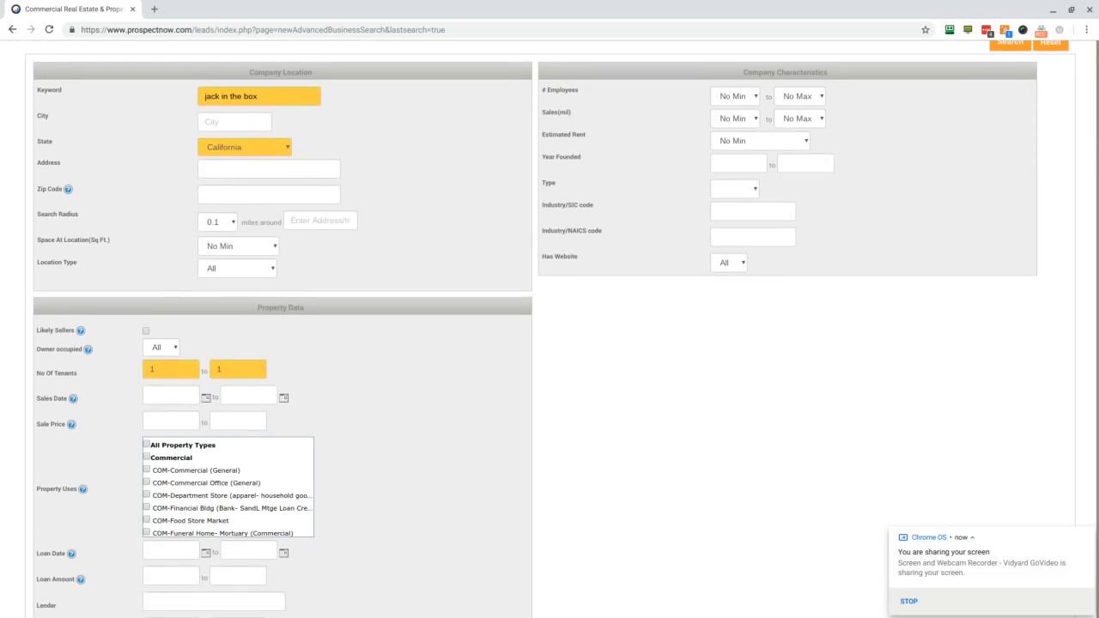
{"action": "scroll", "coordinate": [545, 309], "scroll_direction": "up", "scroll_amount": 2}
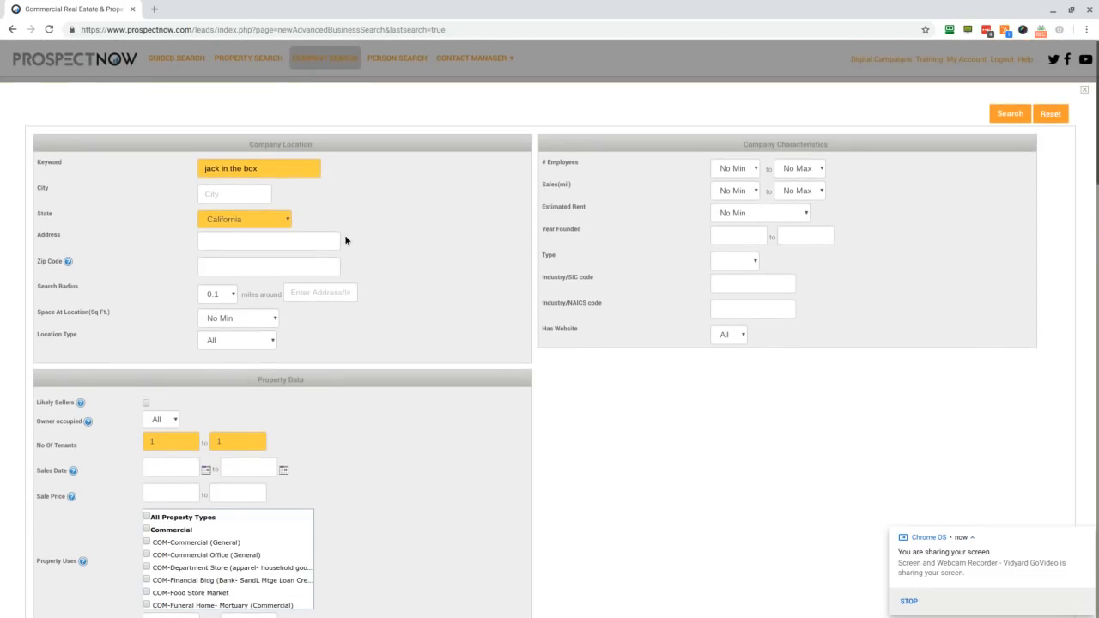
Step: Clear the keyword and reset all company search filters
{"action": "triple_click", "coordinate": [247, 170]}
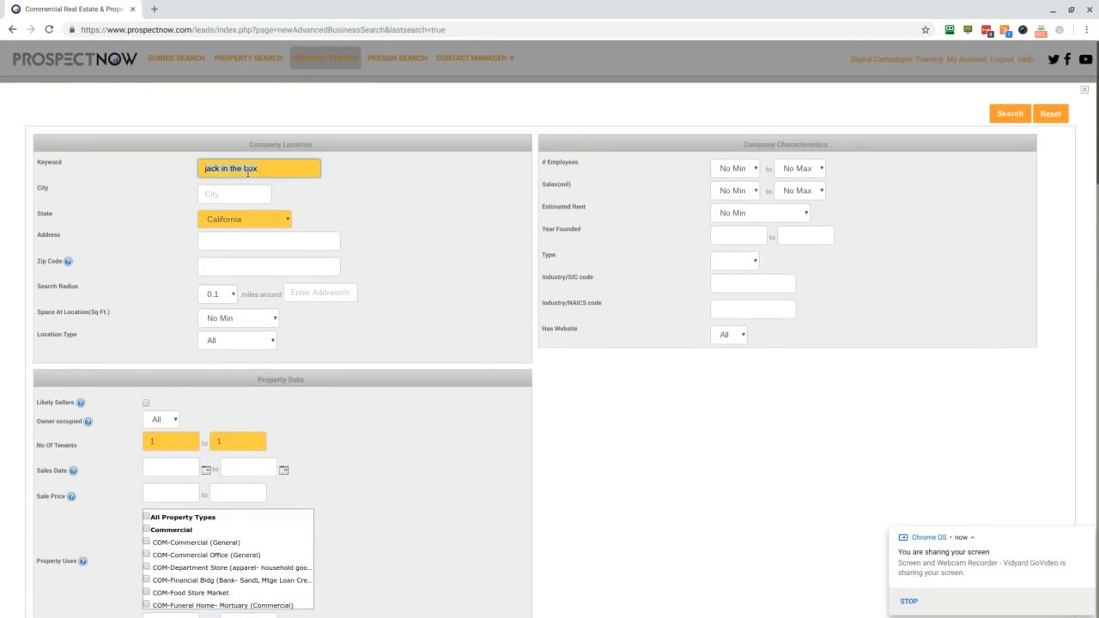
{"action": "key", "text": "BackSpace"}
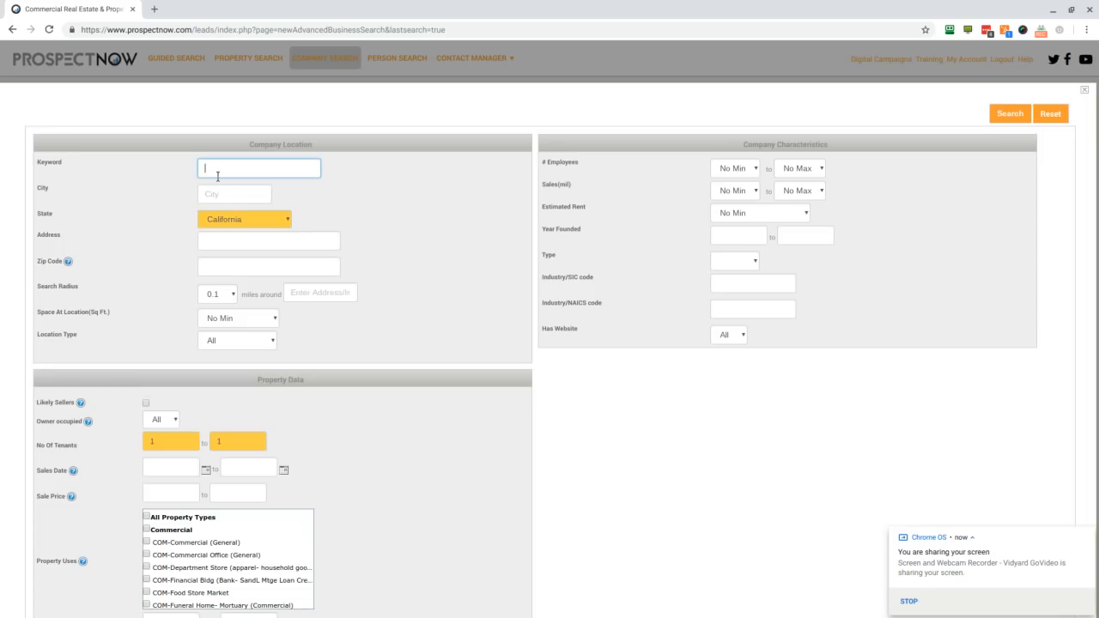
{"action": "scroll", "coordinate": [391, 211], "scroll_direction": "down", "scroll_amount": 3}
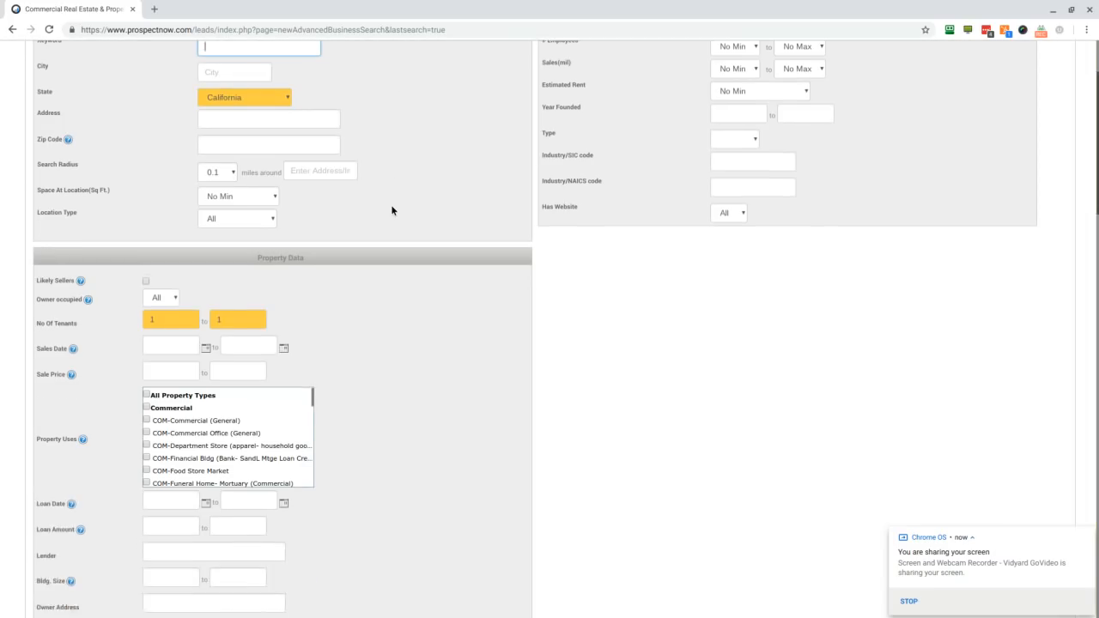
{"action": "scroll", "coordinate": [568, 212], "scroll_direction": "up", "scroll_amount": 3}
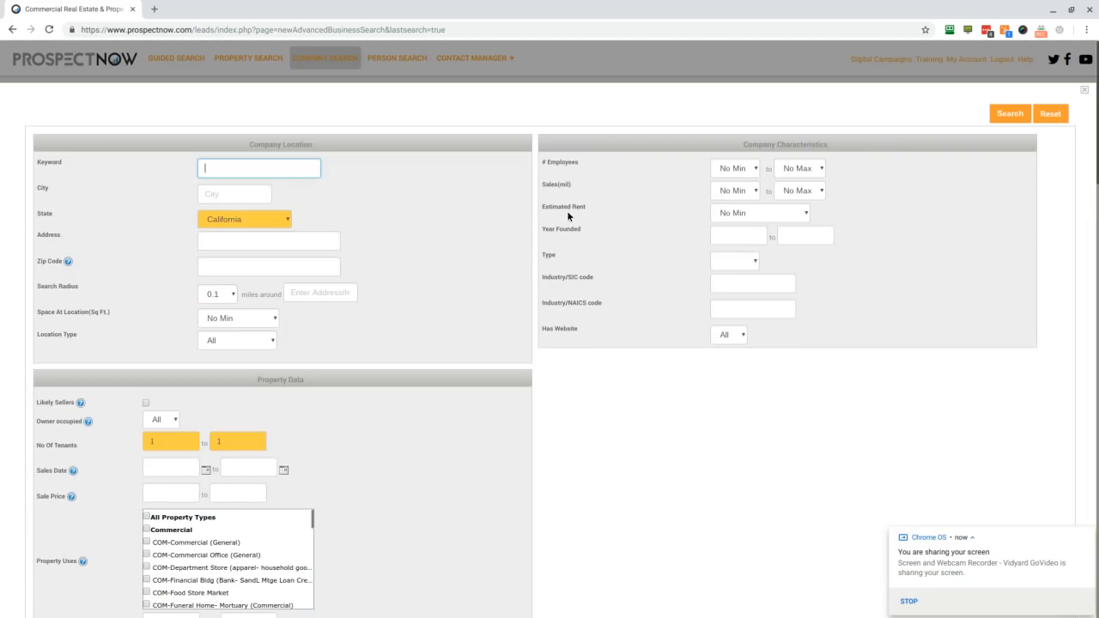
{"action": "left_click", "coordinate": [1046, 115]}
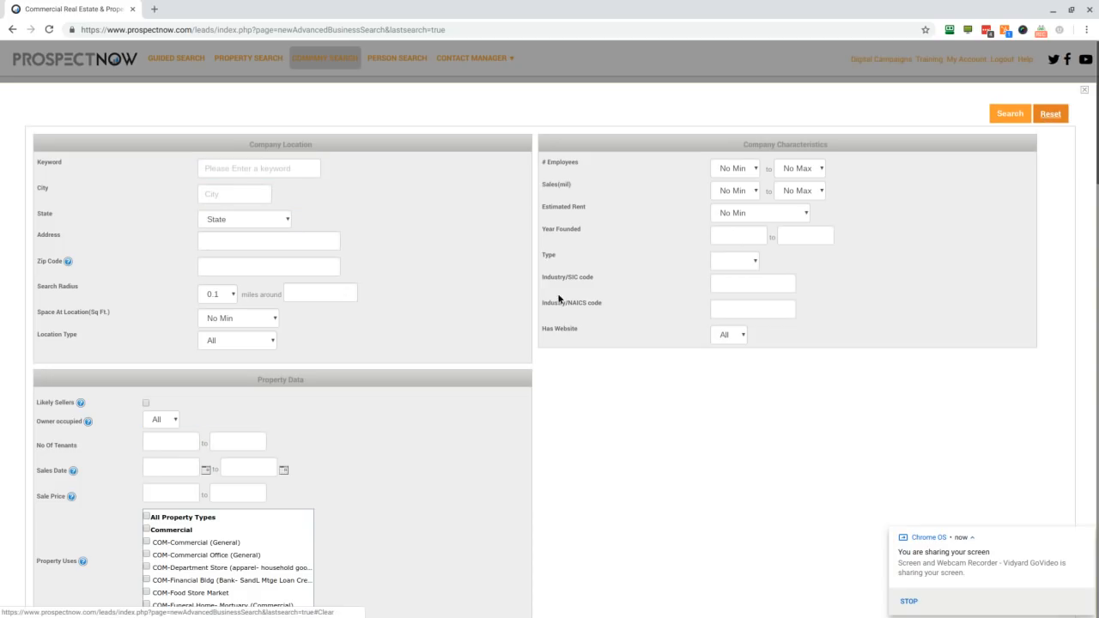
Step: Search for companies in the city of orange with all Industrial property uses selected
{"action": "scroll", "coordinate": [475, 319], "scroll_direction": "down", "scroll_amount": 3}
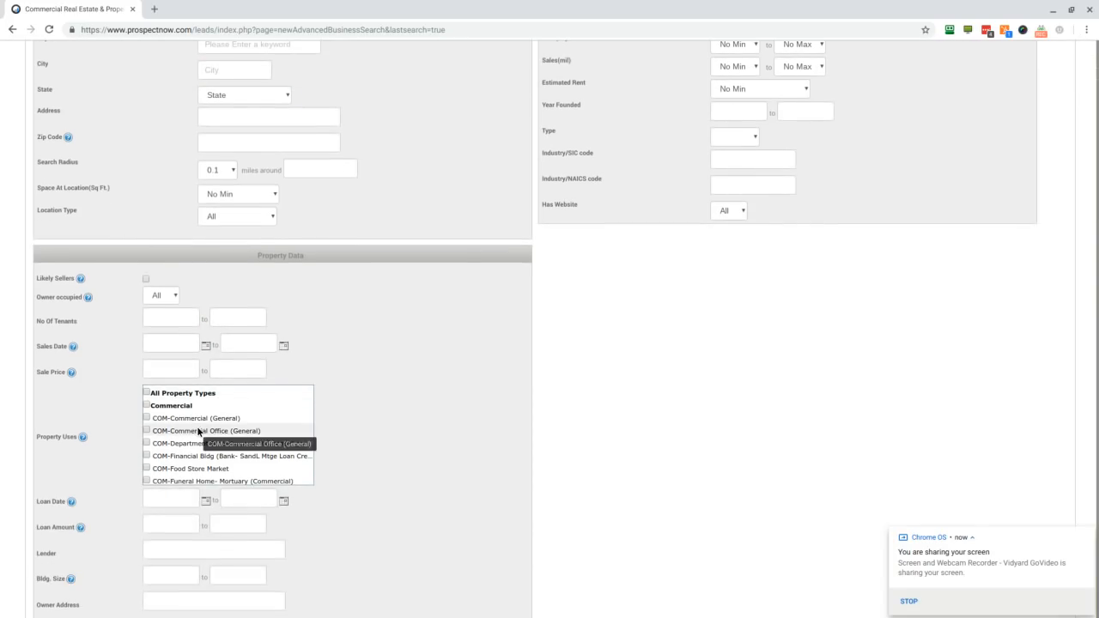
{"action": "scroll", "coordinate": [196, 431], "scroll_direction": "down", "scroll_amount": 5}
{"action": "scroll", "coordinate": [197, 426], "scroll_direction": "down", "scroll_amount": 1}
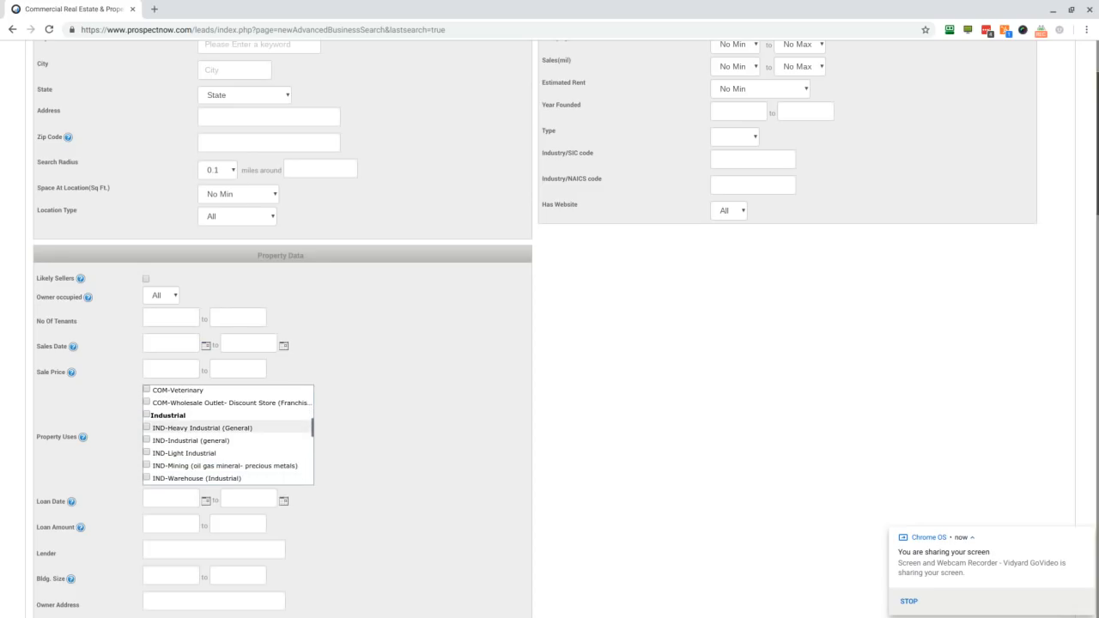
{"action": "left_click", "coordinate": [174, 419]}
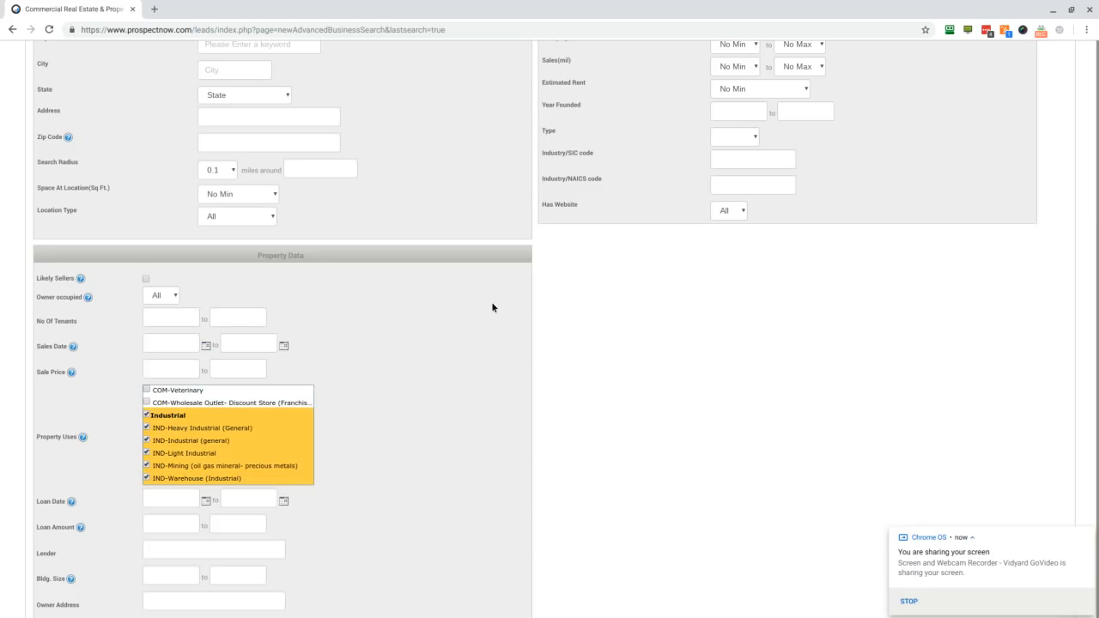
{"action": "scroll", "coordinate": [385, 359], "scroll_direction": "up", "scroll_amount": 2}
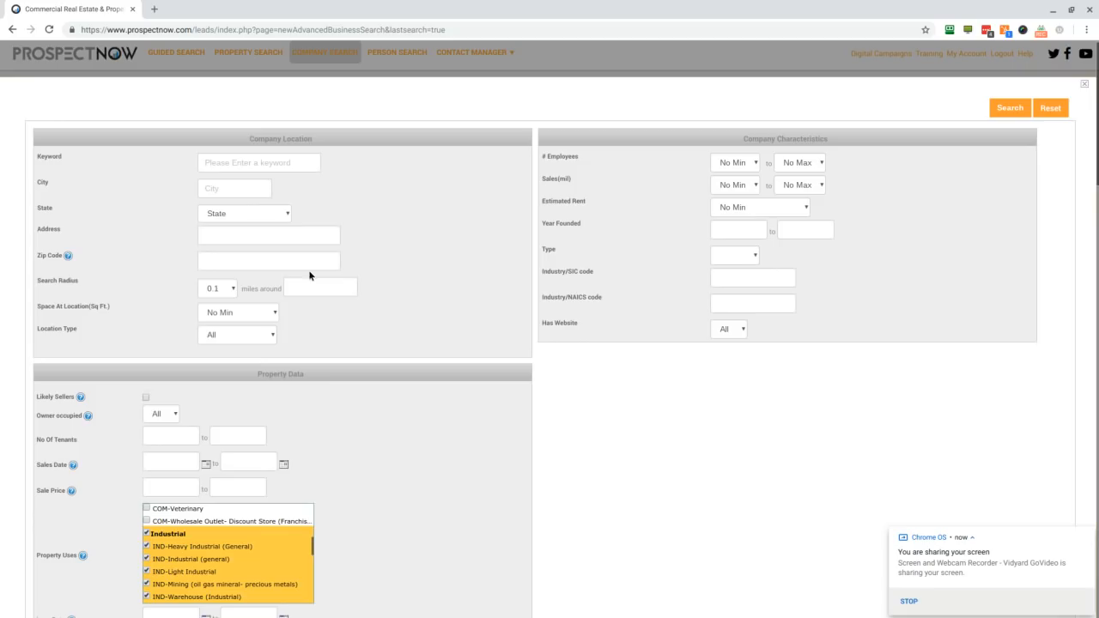
{"action": "left_click", "coordinate": [222, 192]}
{"action": "type", "text": "orange"}
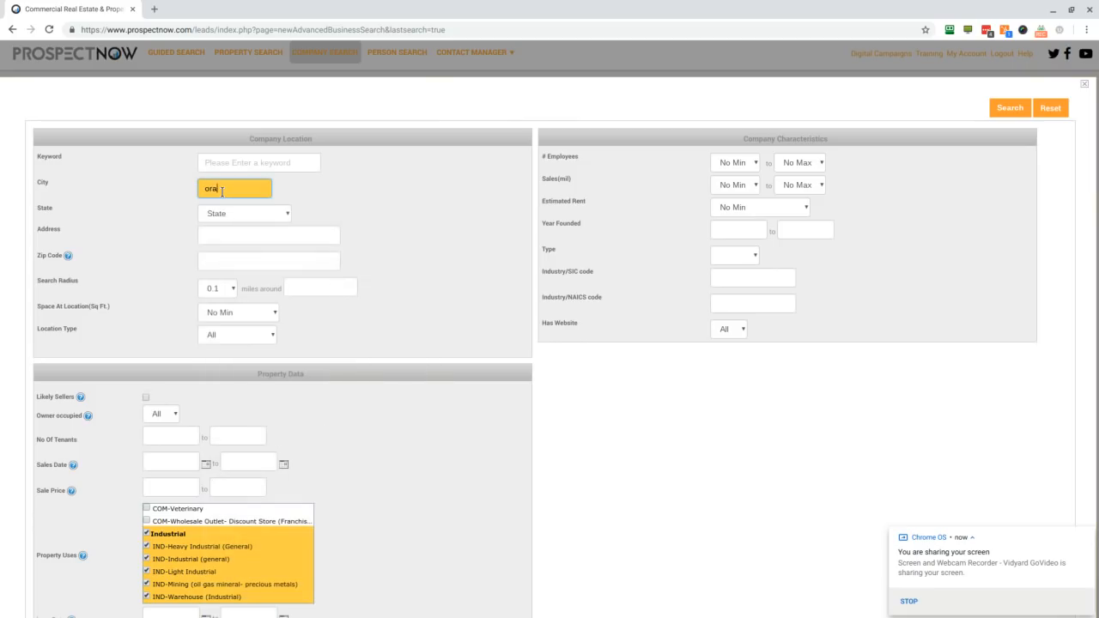
{"action": "left_click", "coordinate": [406, 263]}
{"action": "left_click", "coordinate": [1011, 108]}
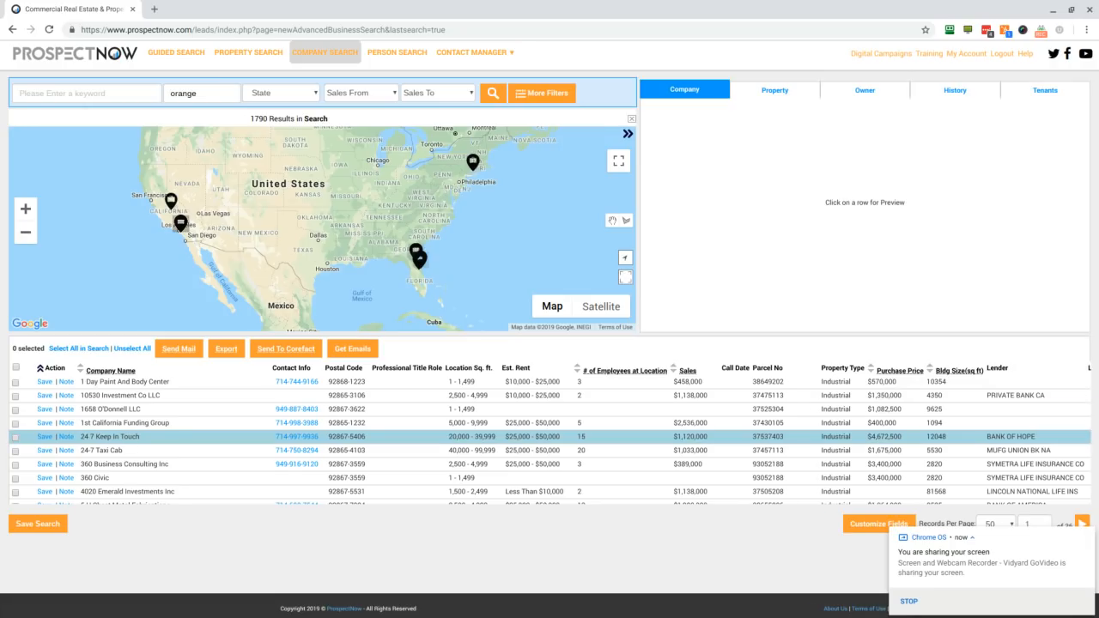
Step: Browse the industrial company results and review the company and property details of A Colonial Distributing Corp
{"action": "scroll", "coordinate": [550, 429], "scroll_direction": "down", "scroll_amount": 2}
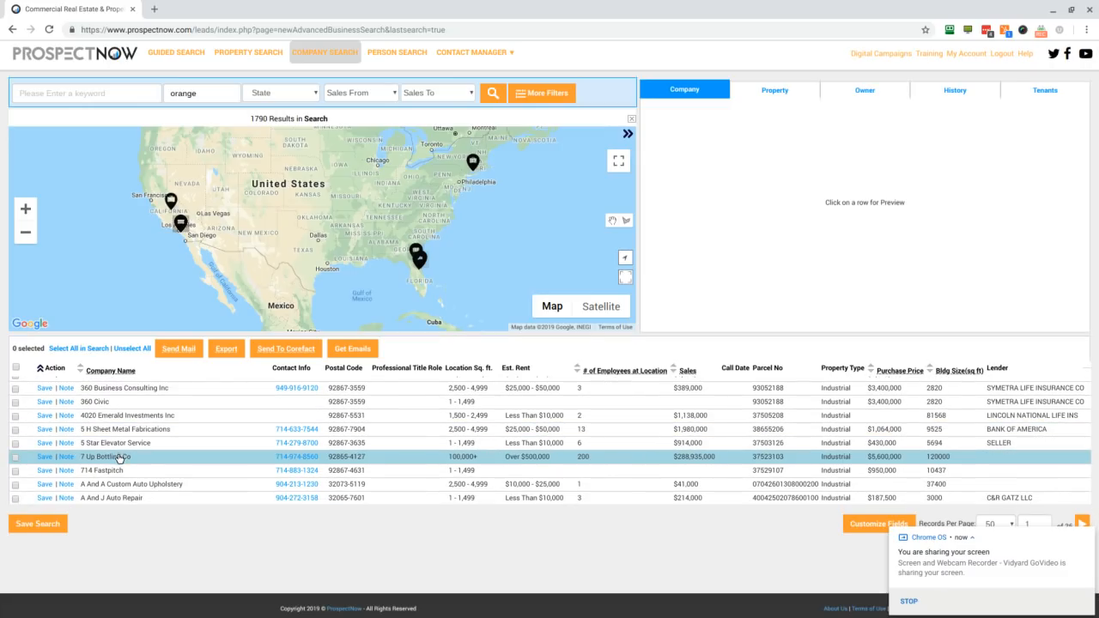
{"action": "scroll", "coordinate": [124, 445], "scroll_direction": "down", "scroll_amount": 2}
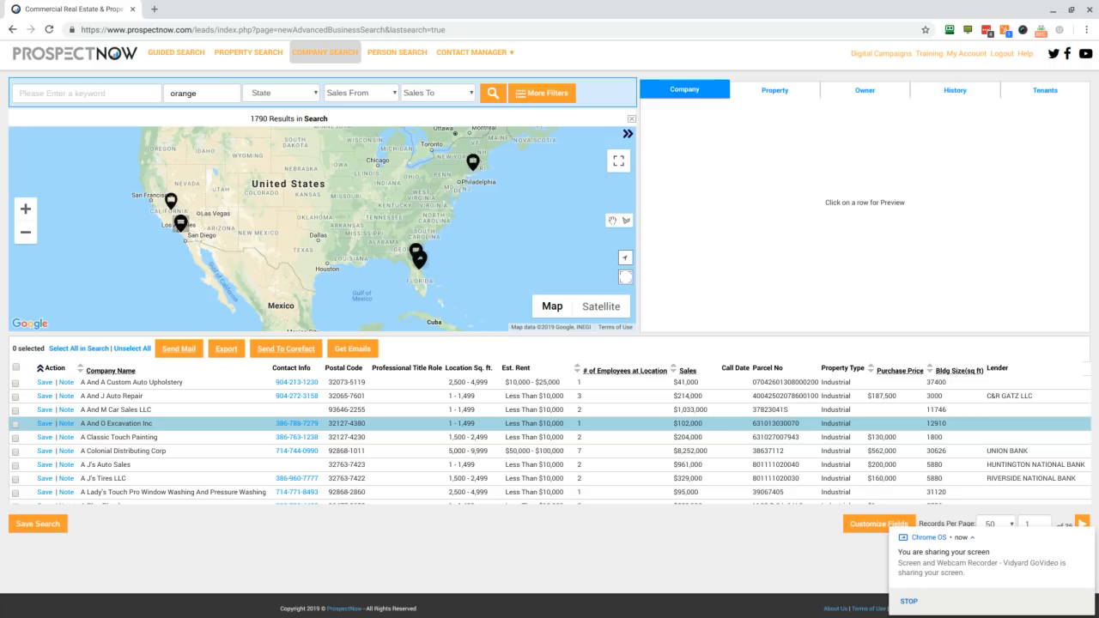
{"action": "left_click", "coordinate": [142, 455]}
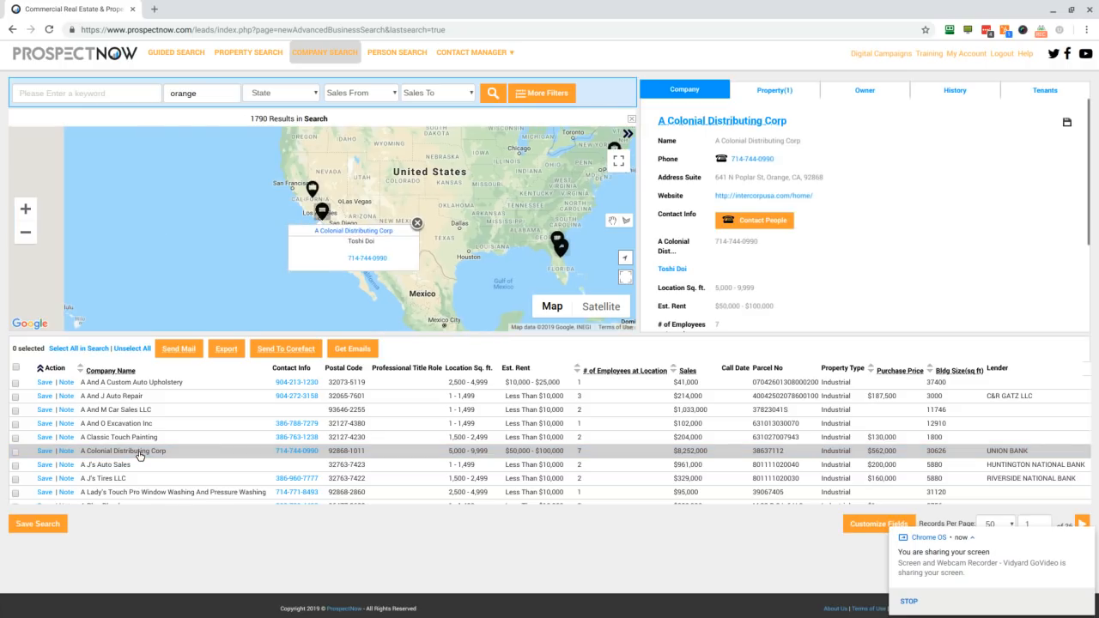
{"action": "left_click", "coordinate": [780, 97]}
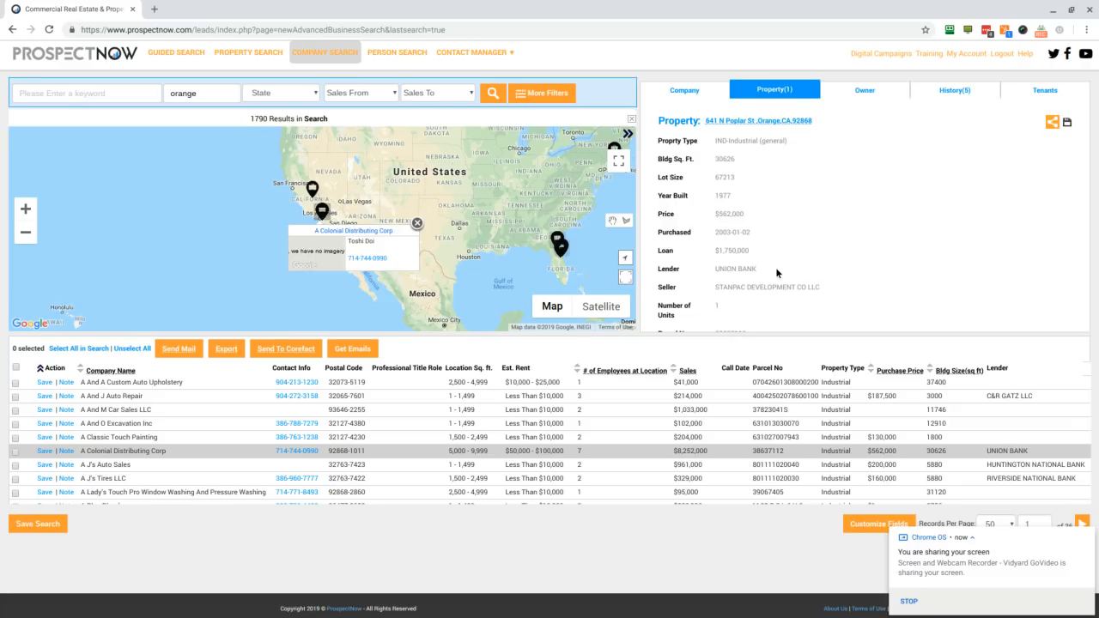
Step: Open the guided search wizard
{"action": "scroll", "coordinate": [777, 273], "scroll_direction": "up", "scroll_amount": 1}
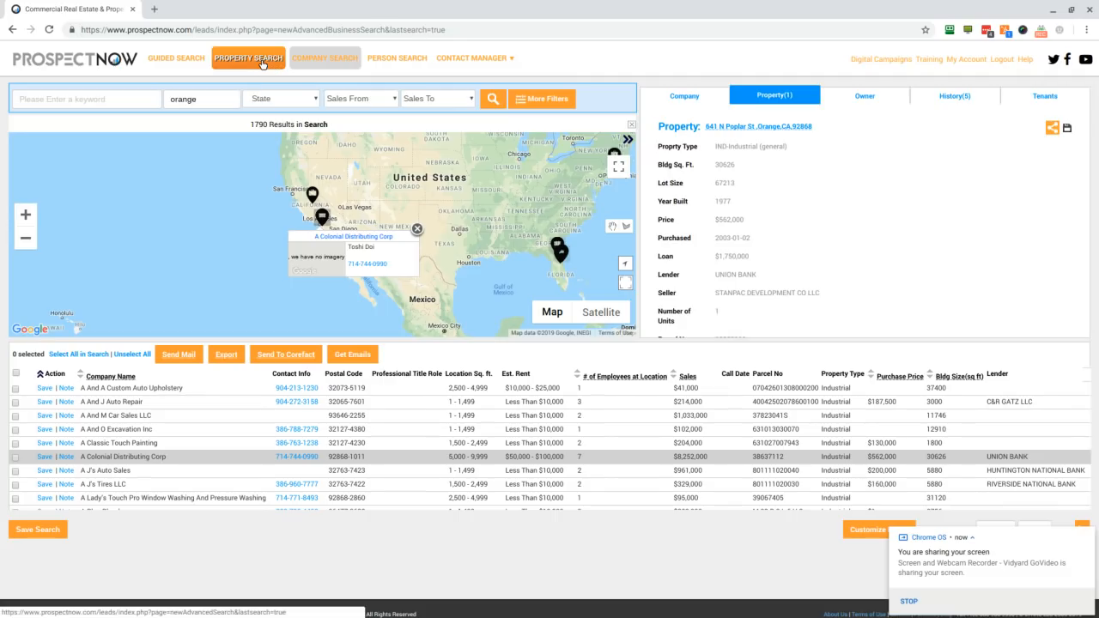
{"action": "left_click", "coordinate": [172, 61]}
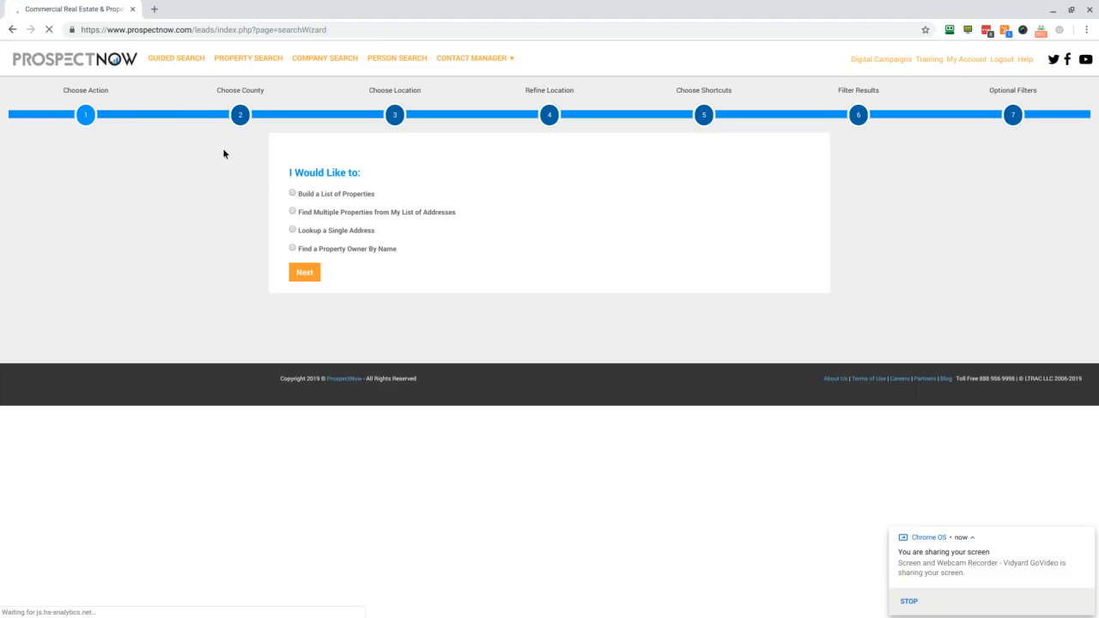